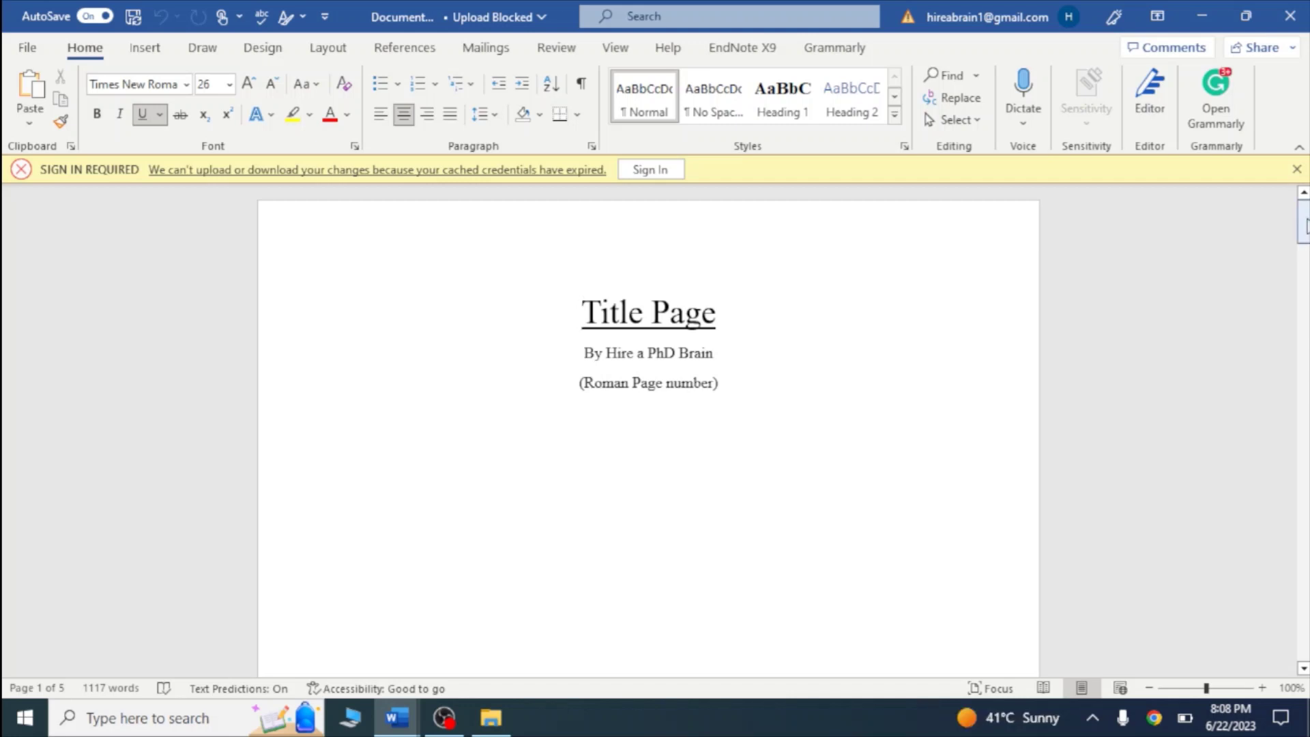
Scroll through the currently open document
left_click(1304, 222)
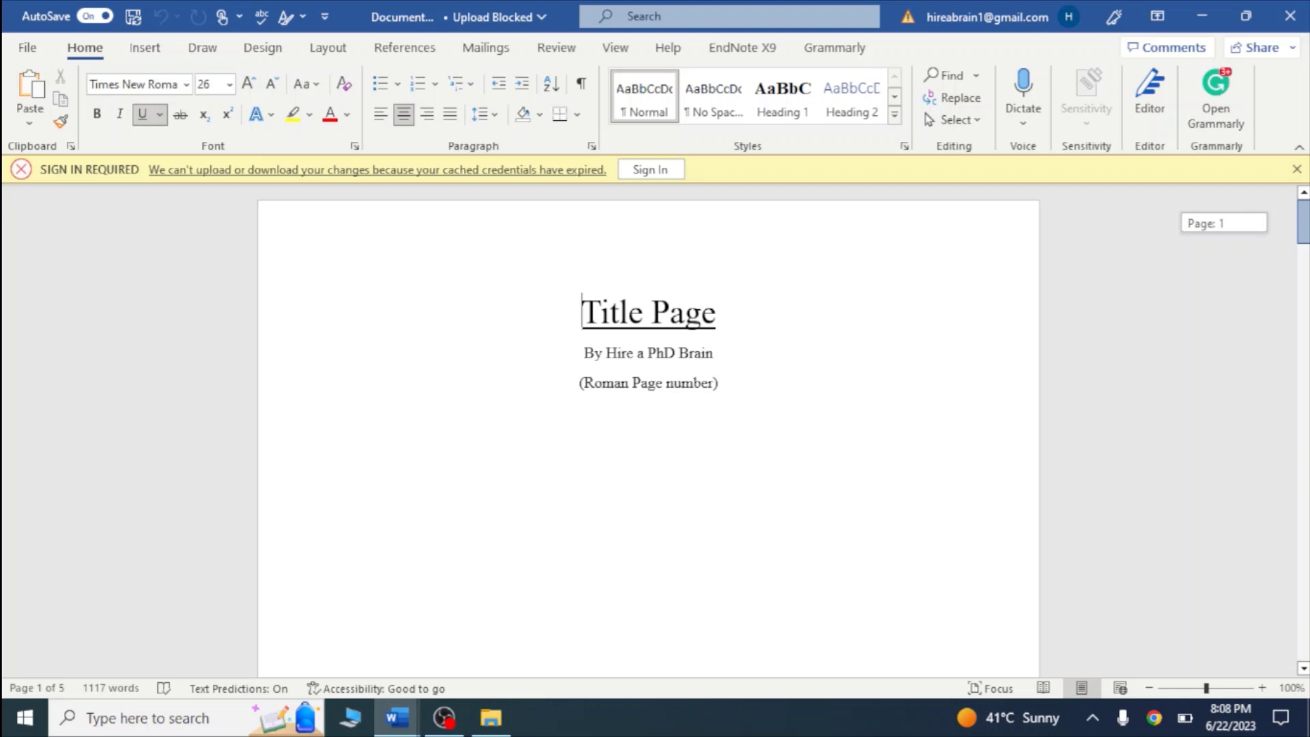
left_click_drag(1303, 221, 1302, 661)
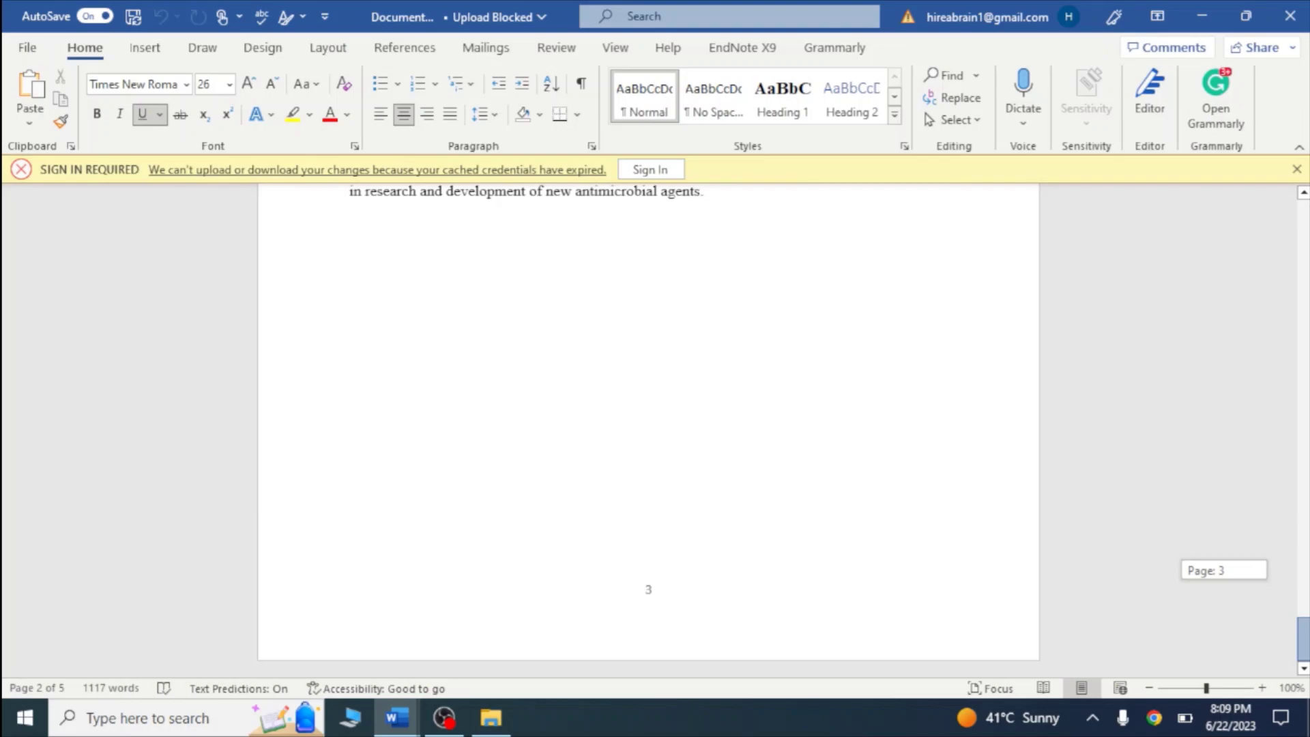
left_click_drag(1301, 638, 1304, 419)
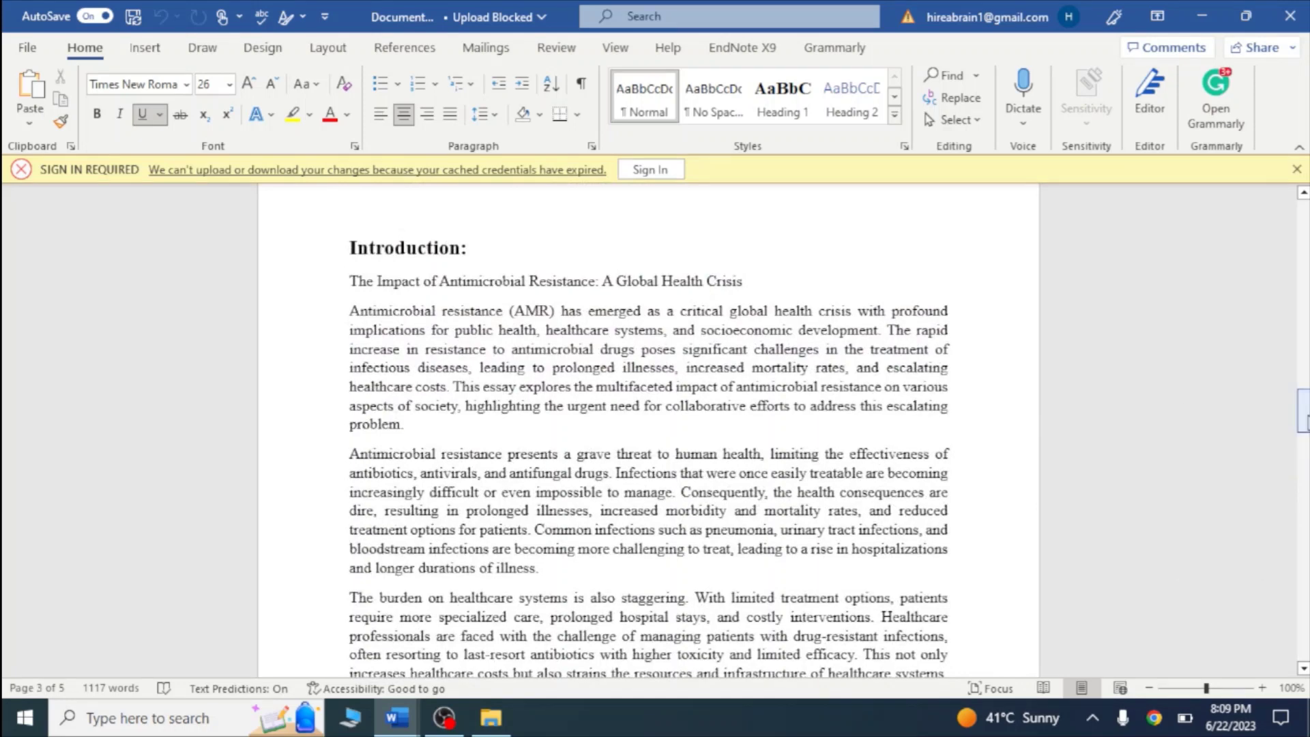
left_click_drag(1304, 413, 1301, 235)
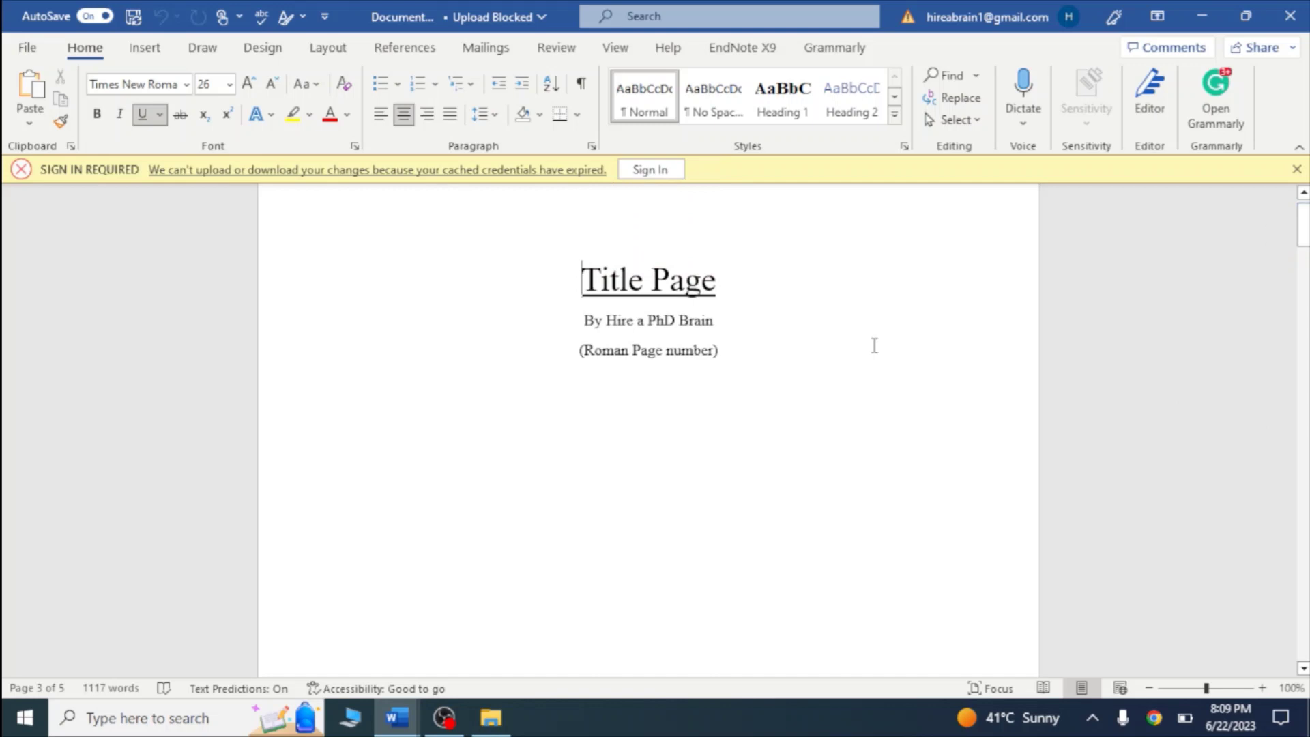
Switch to Page numbre document.docx and place the caret before the 'Introduction:' heading
mouse_move(397, 716)
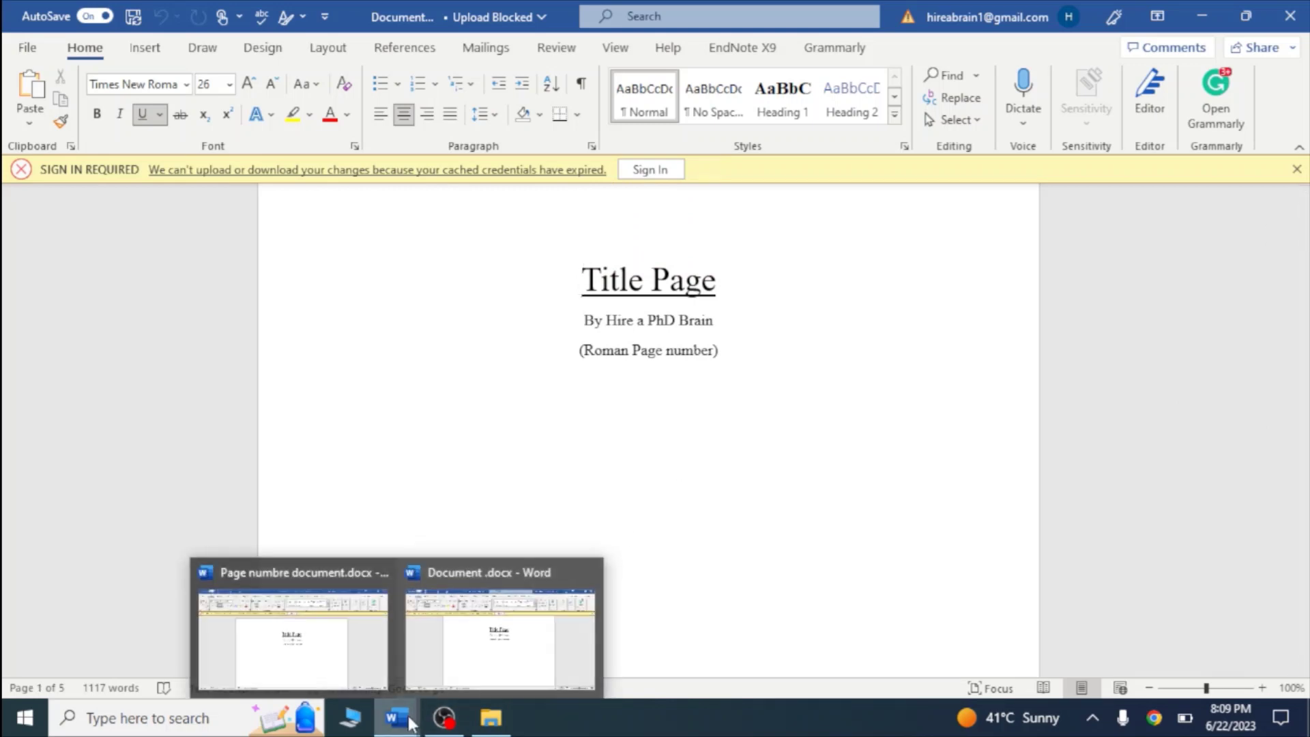
left_click(281, 616)
scroll(1136, 470, "down", 10)
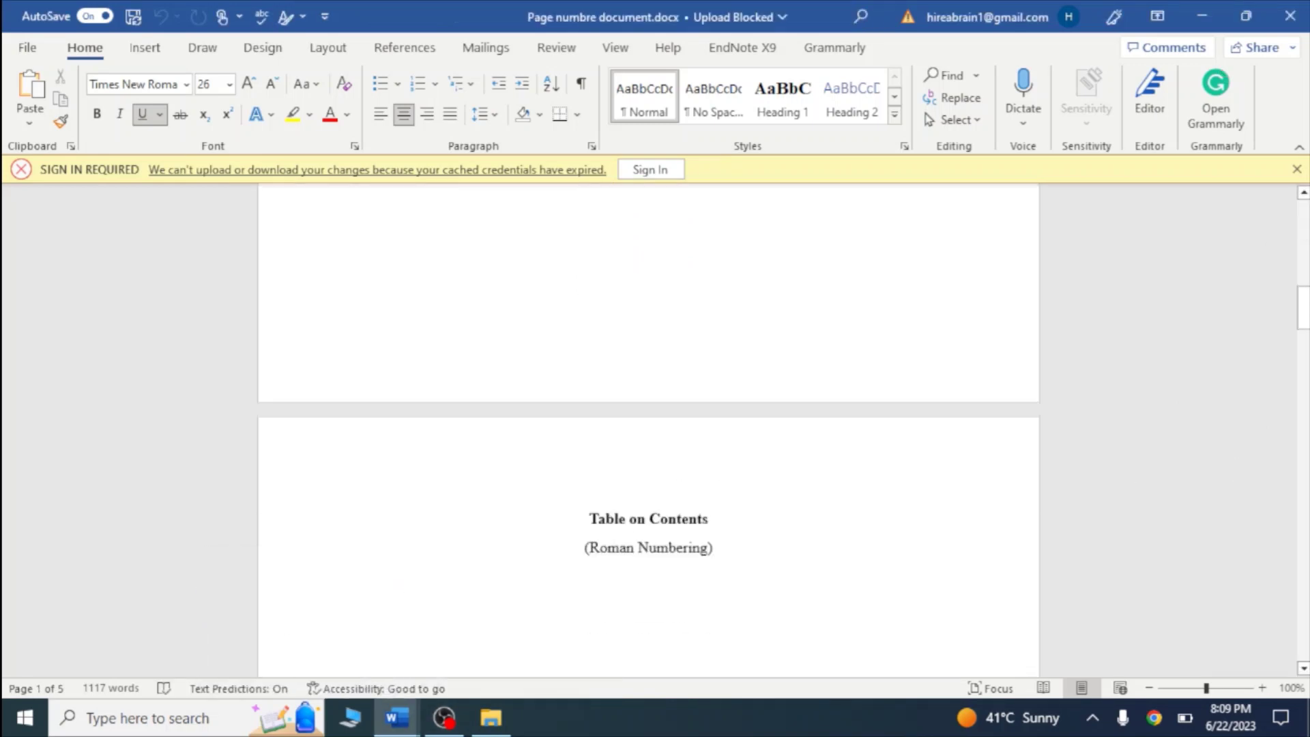
left_click_drag(1304, 307, 1303, 412)
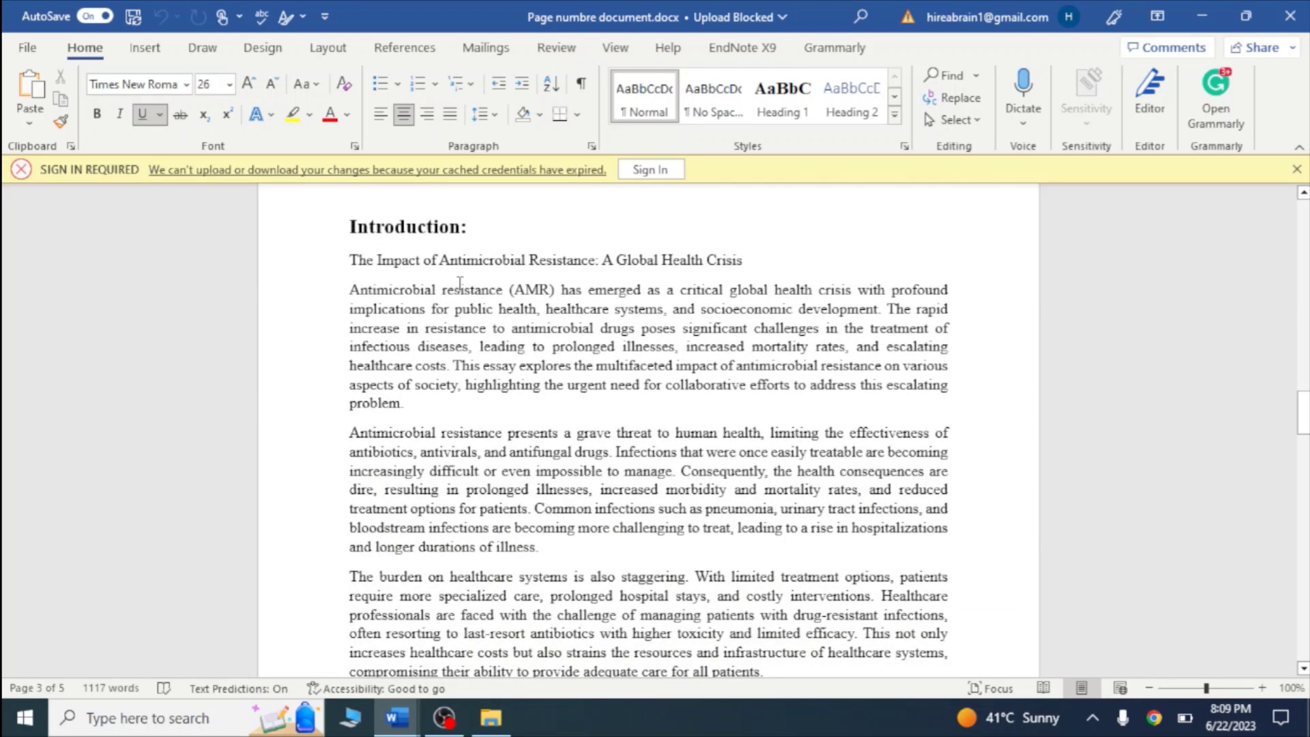
left_click(352, 227)
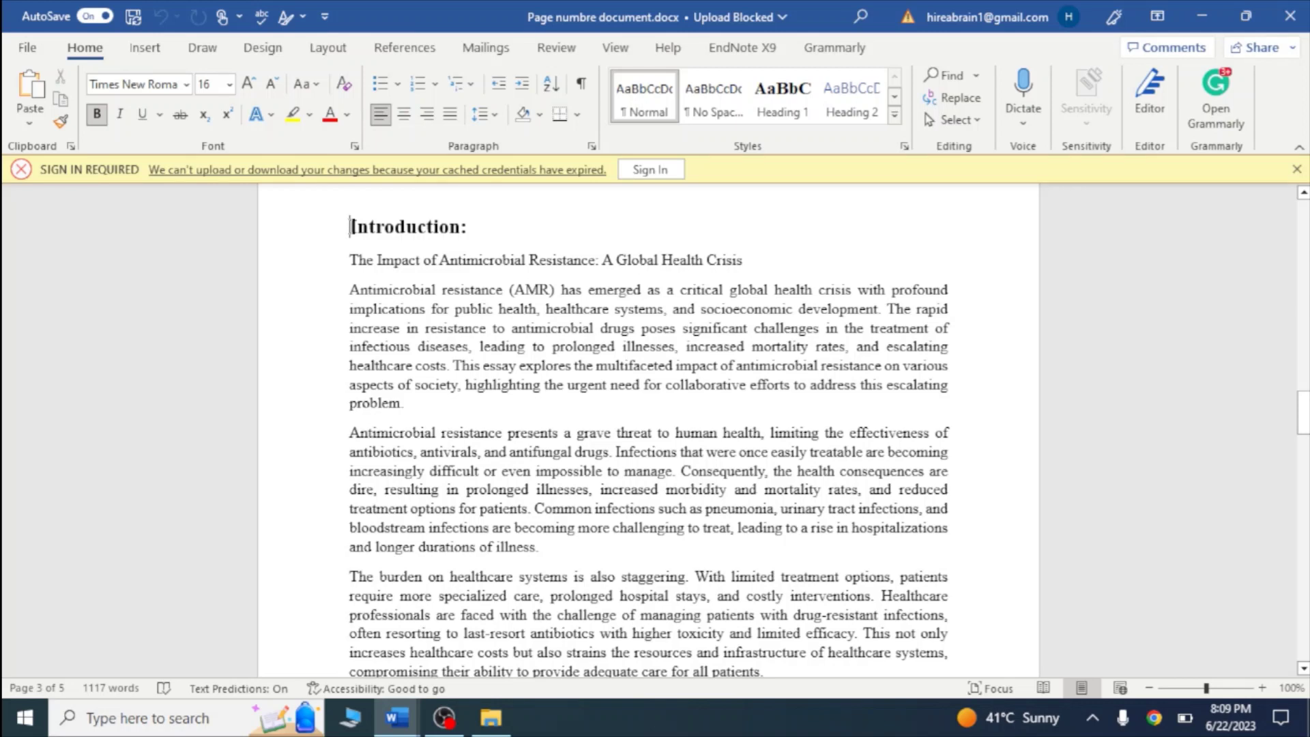
mouse_move(1303, 414)
left_mouse_down()
mouse_move(1293, 287)
mouse_move(1284, 301)
mouse_move(1303, 243)
mouse_move(1304, 423)
left_mouse_up()
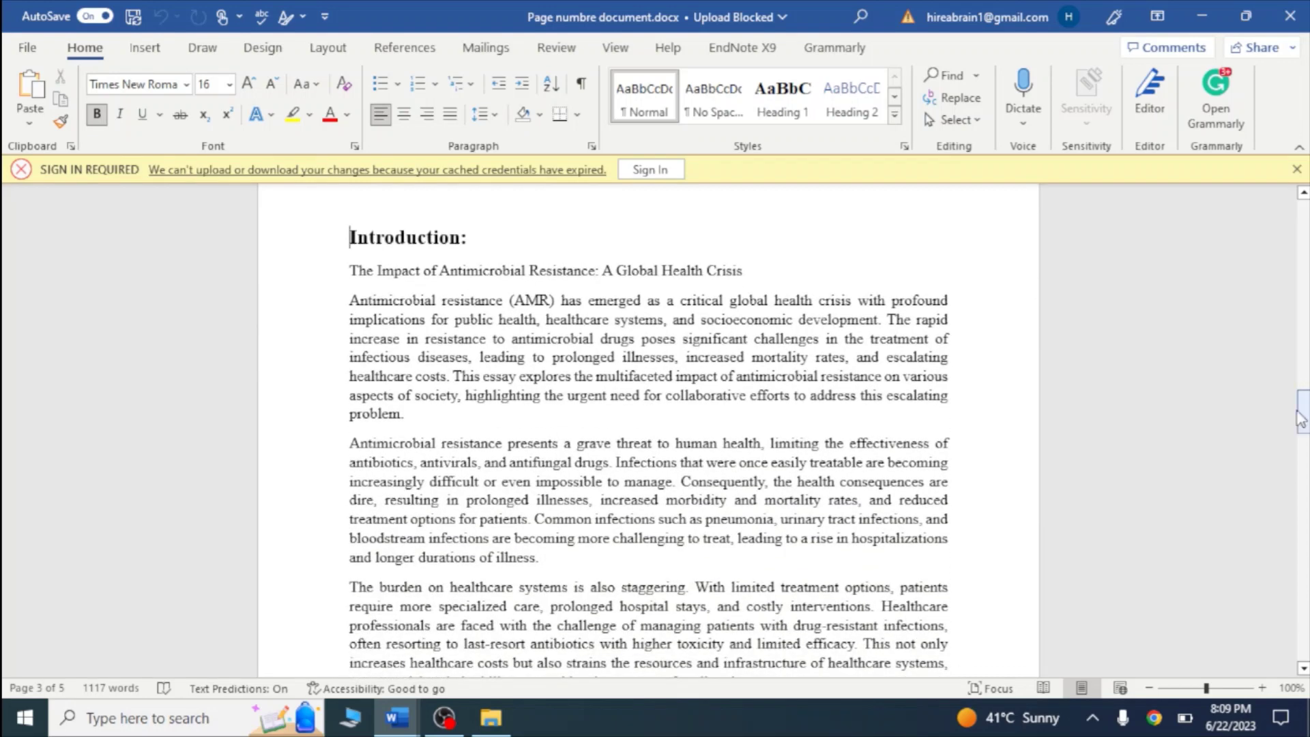
Insert a Next Page section break before the Introduction heading from Layout > Breaks
left_click(341, 47)
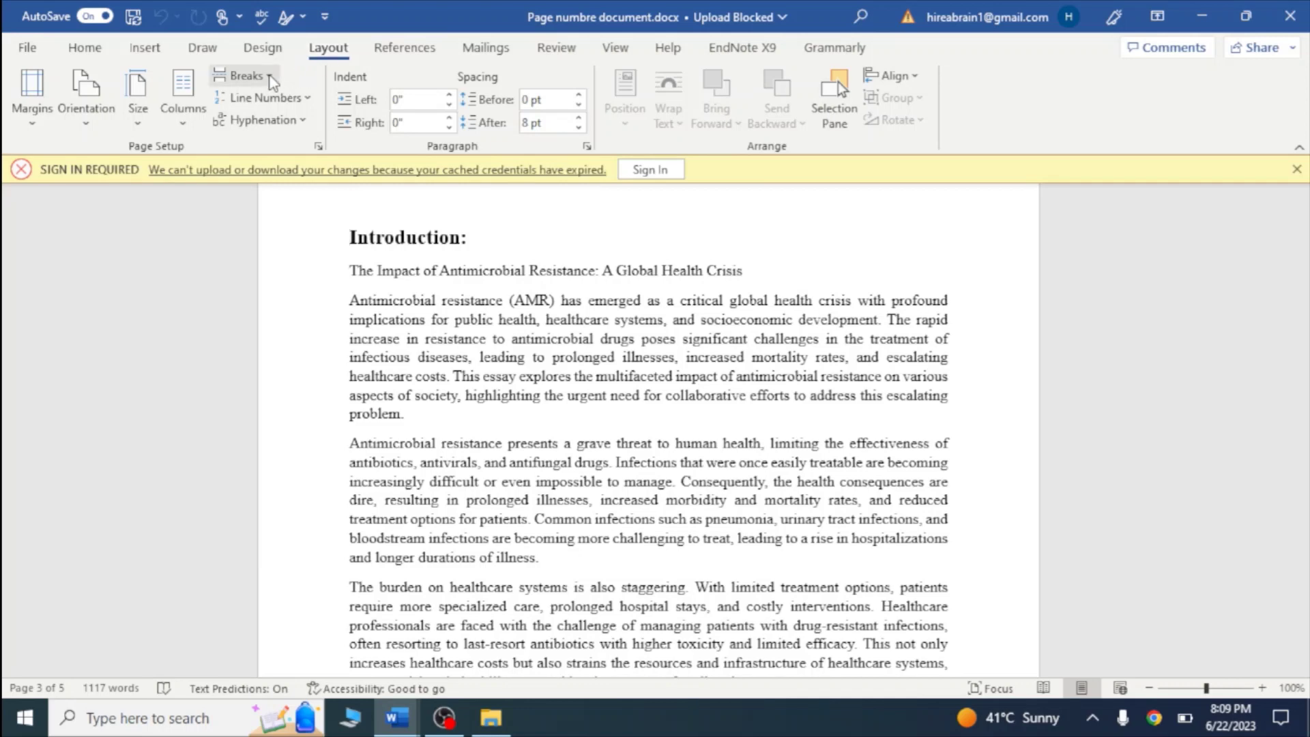
left_click(272, 81)
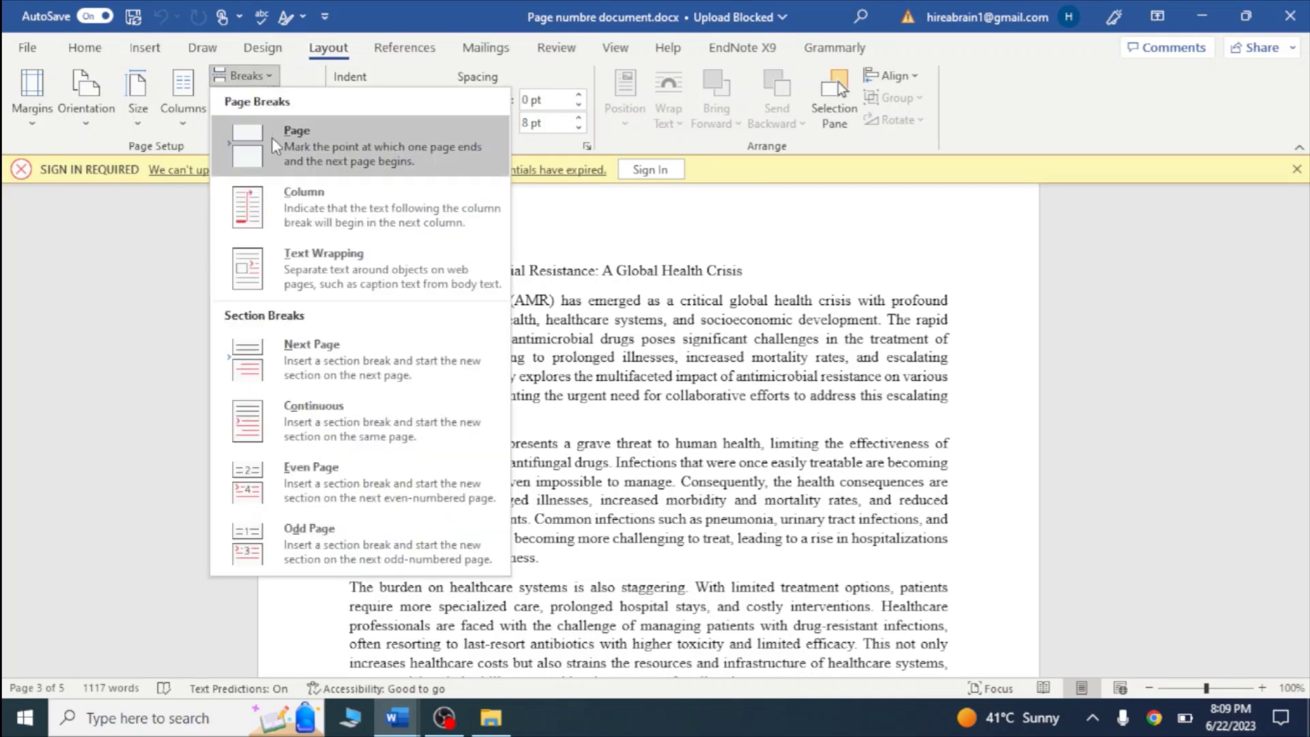
left_click(286, 366)
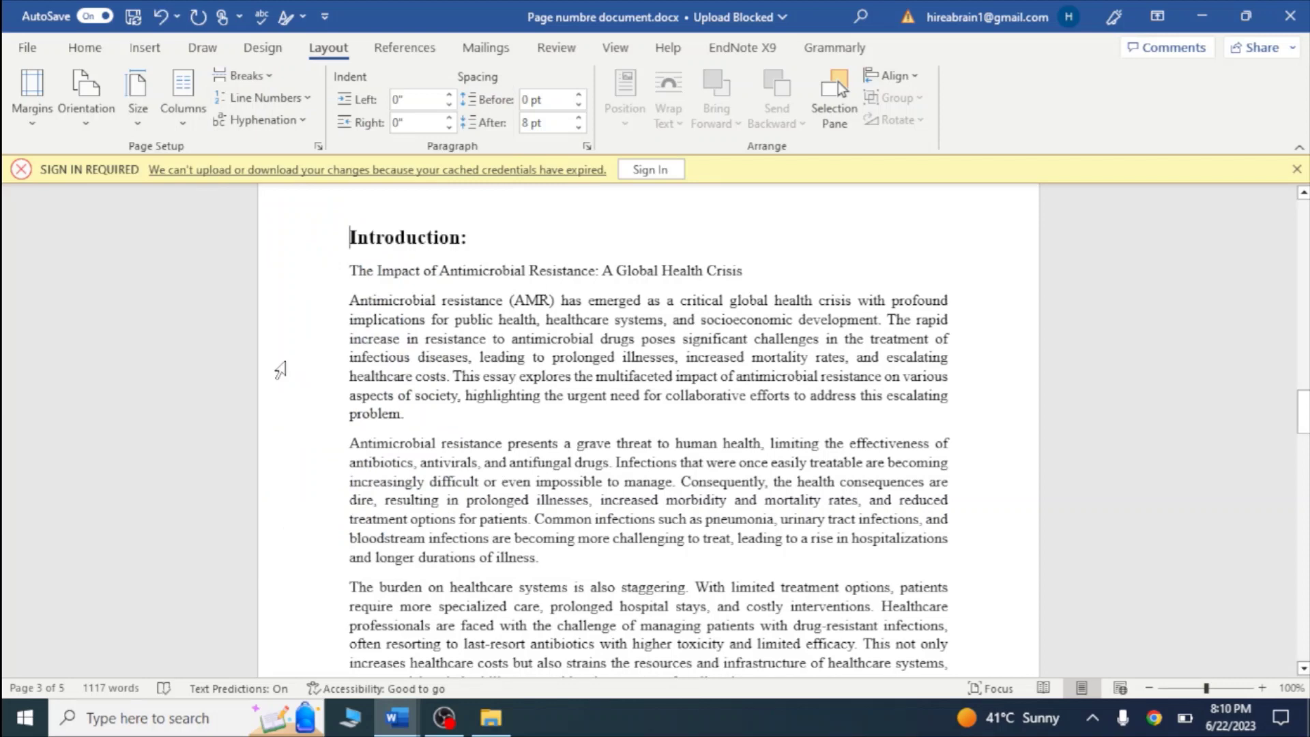
left_click_drag(1304, 412, 1304, 401)
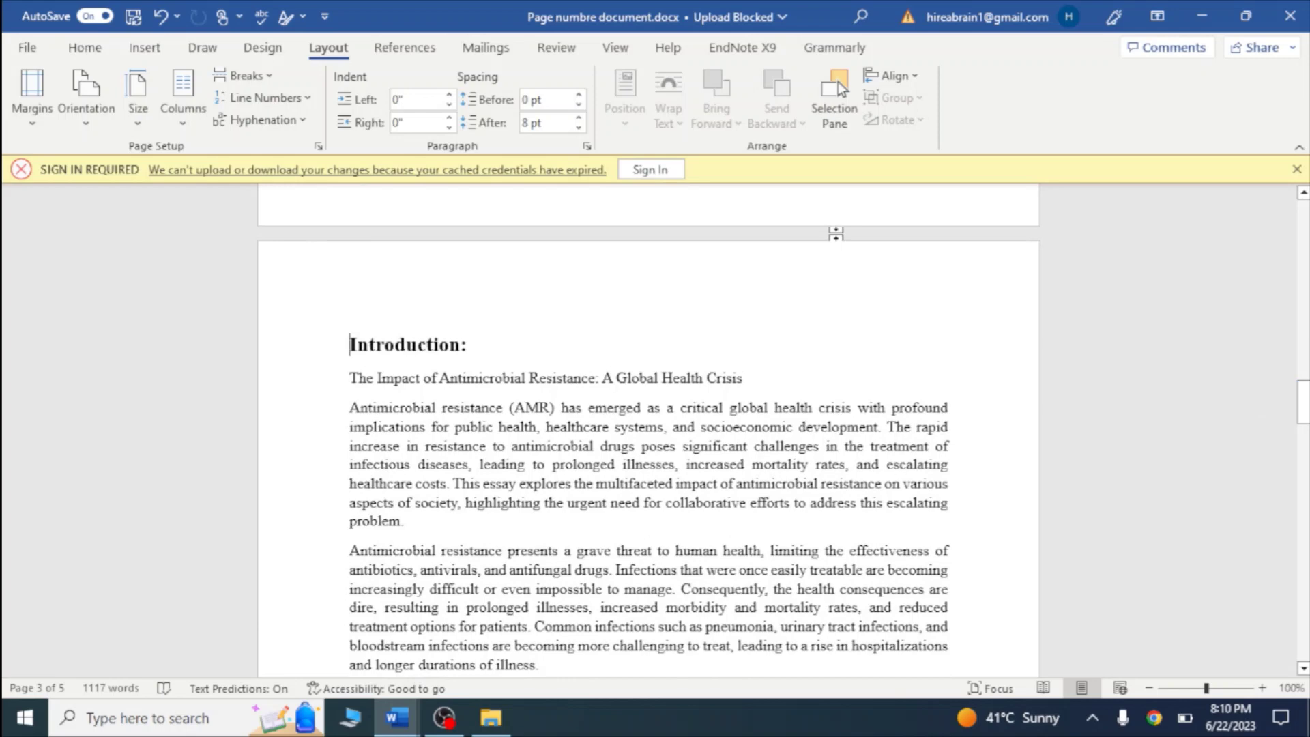
Toggle Show/Hide ¶ to verify the section break, then open the Section 2 footer
left_click(108, 58)
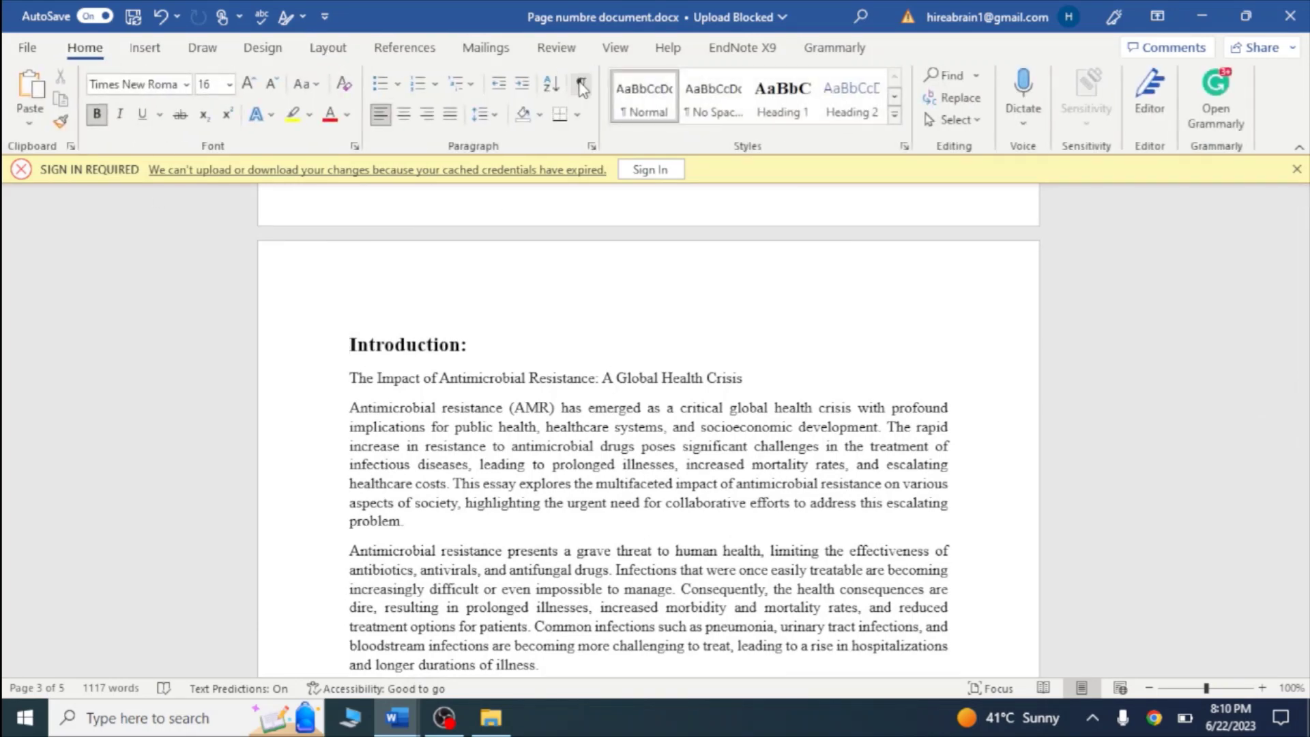
left_click(582, 86)
mouse_move(1304, 402)
left_mouse_down()
mouse_move(1303, 382)
mouse_move(1303, 398)
left_mouse_up()
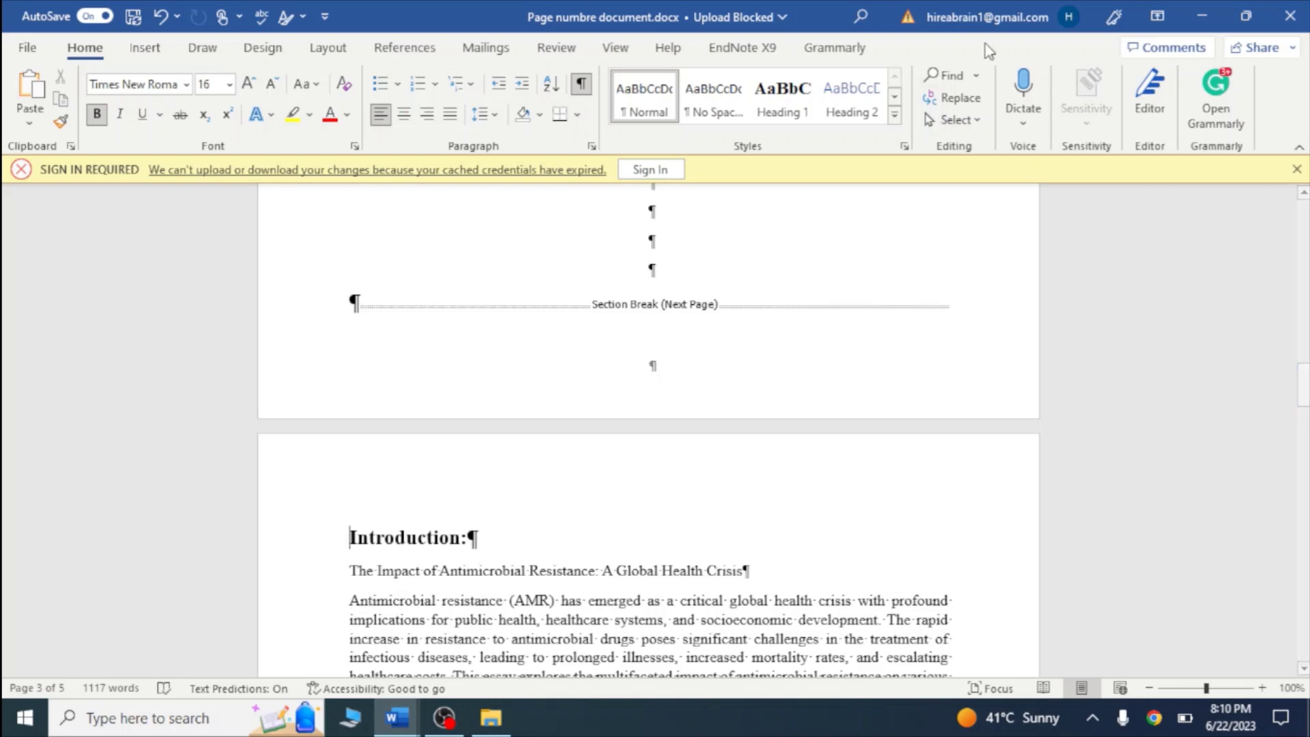
left_click(582, 87)
left_click_drag(1303, 394, 1303, 483)
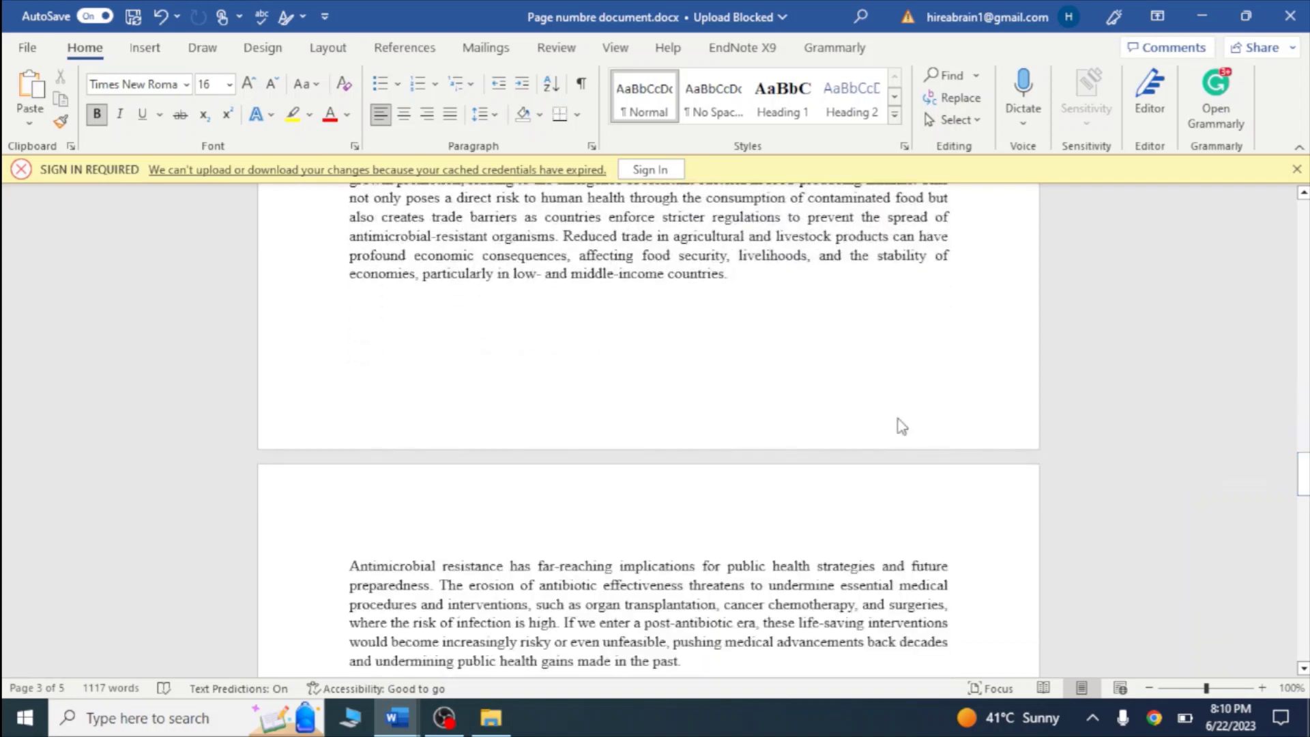
double_click(788, 402)
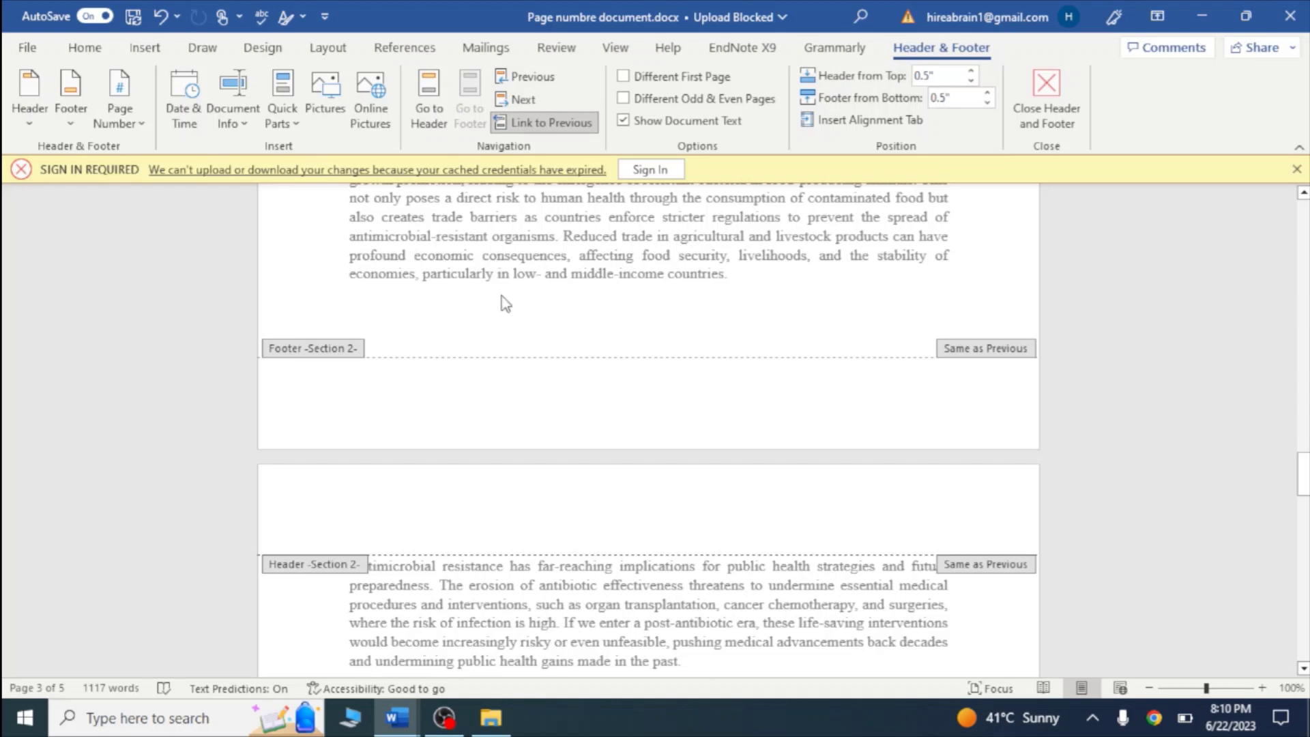
Insert a Plain Number 2 page number centred at the bottom of the page
left_click(145, 47)
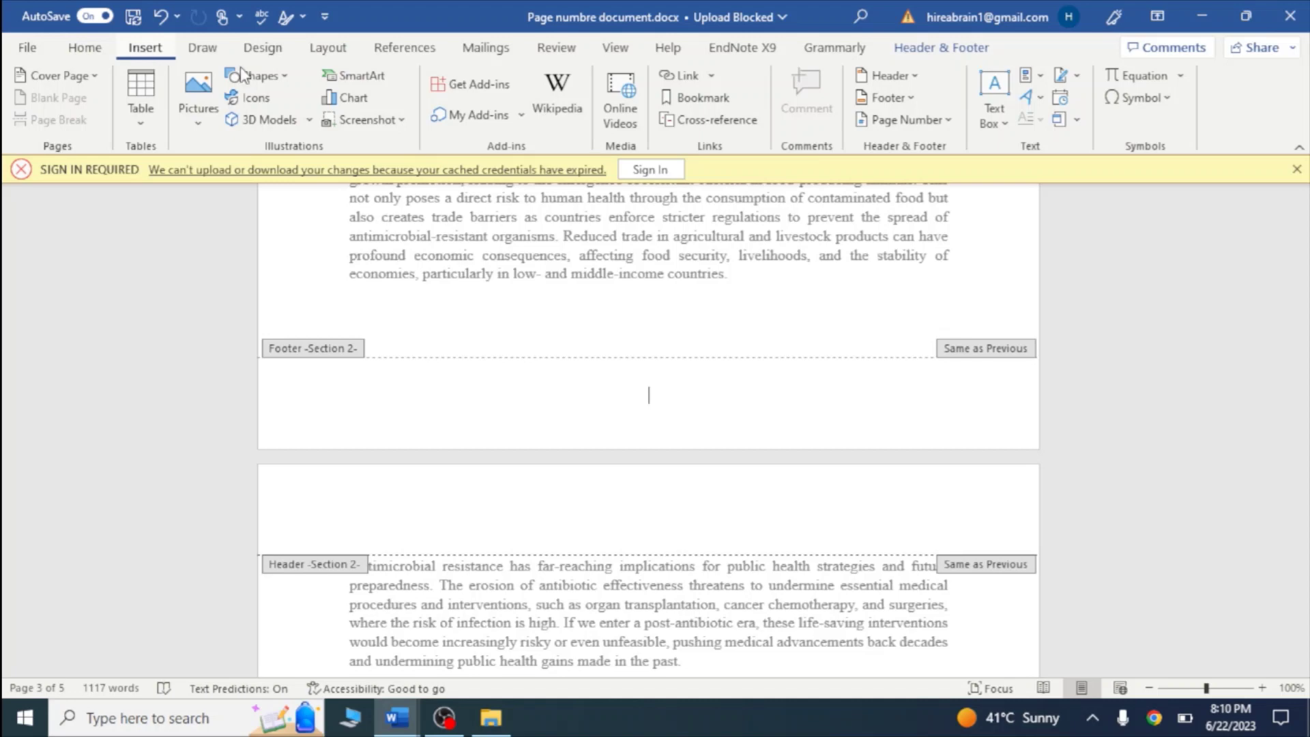
left_click(941, 132)
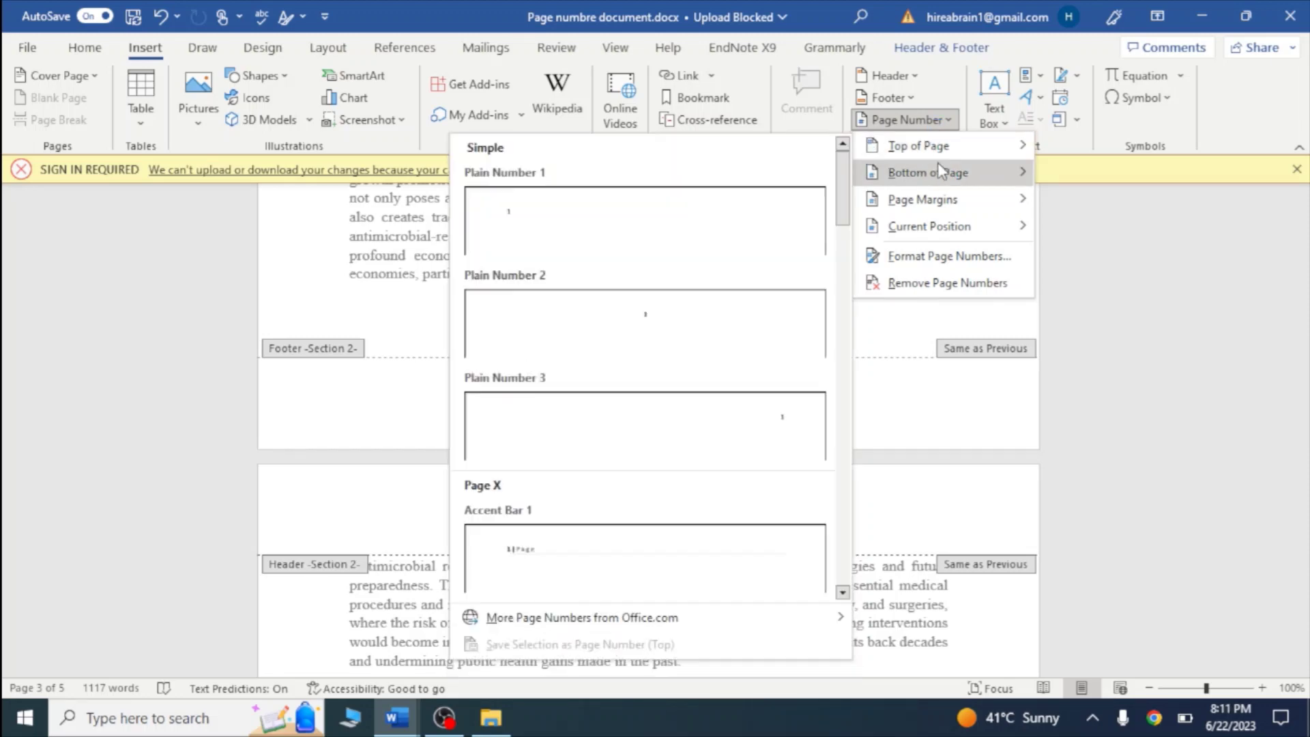
mouse_move(940, 177)
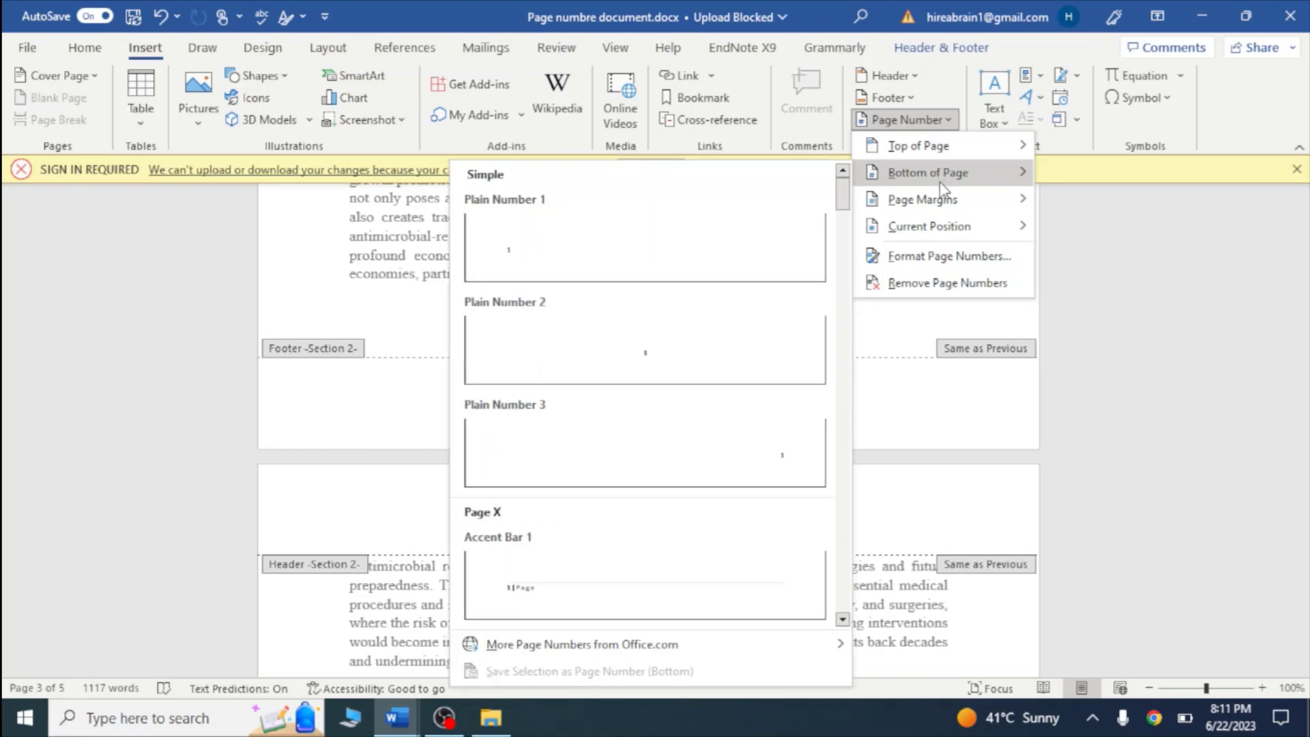
mouse_move(945, 200)
left_click(751, 354)
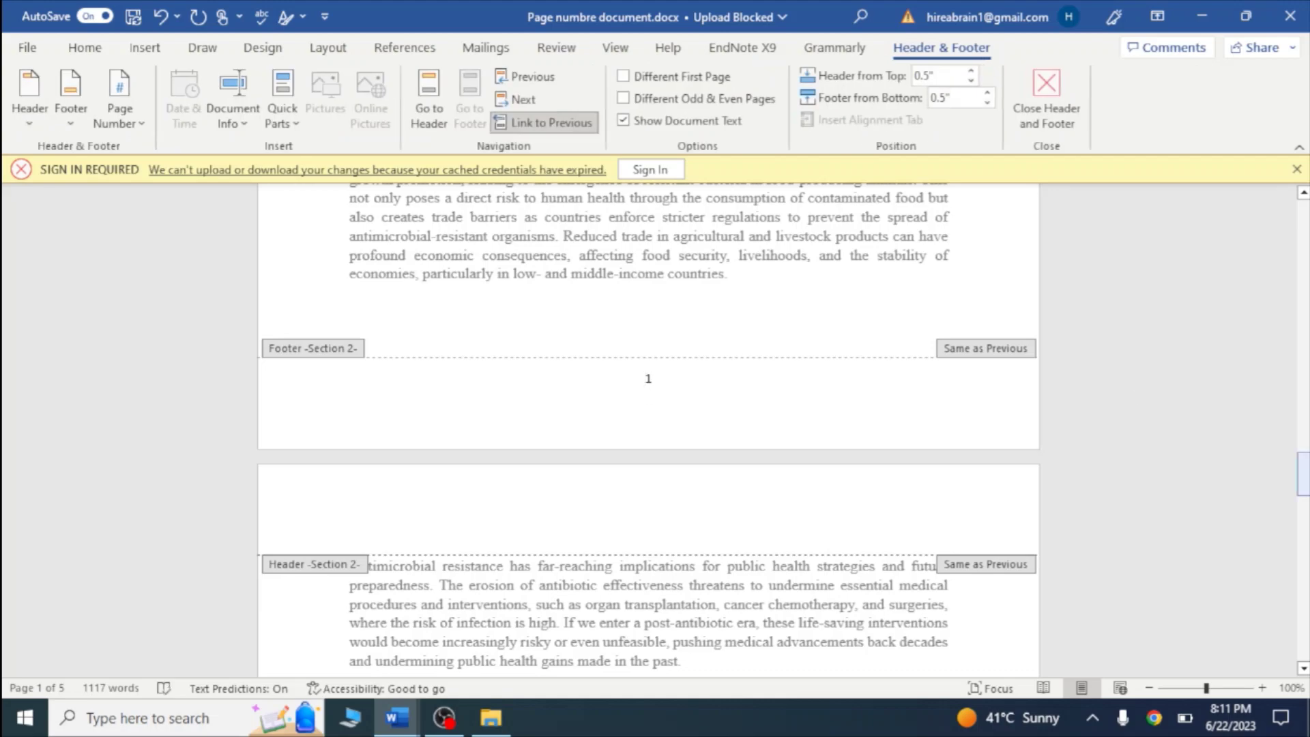
left_click_drag(1303, 464, 1304, 273)
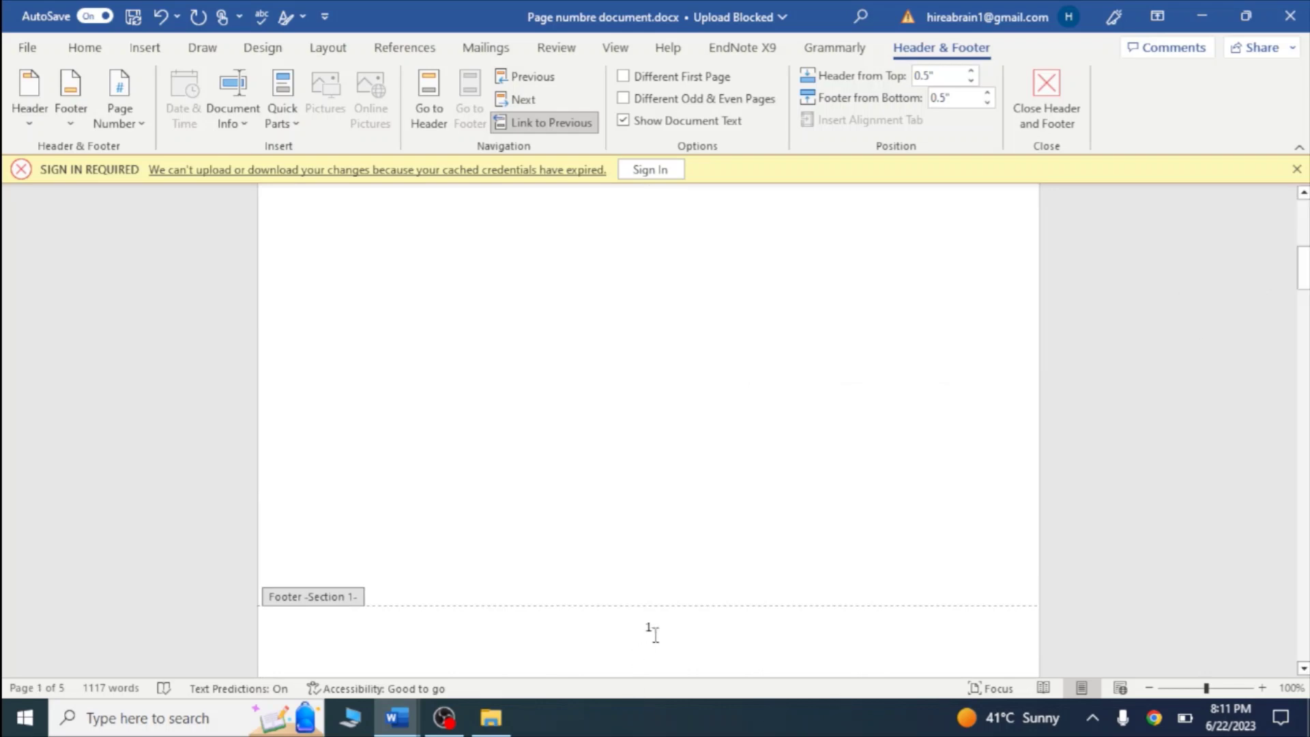
Remove and undo the footer page number, then click into page 3's Section 2 footer
left_click(655, 635)
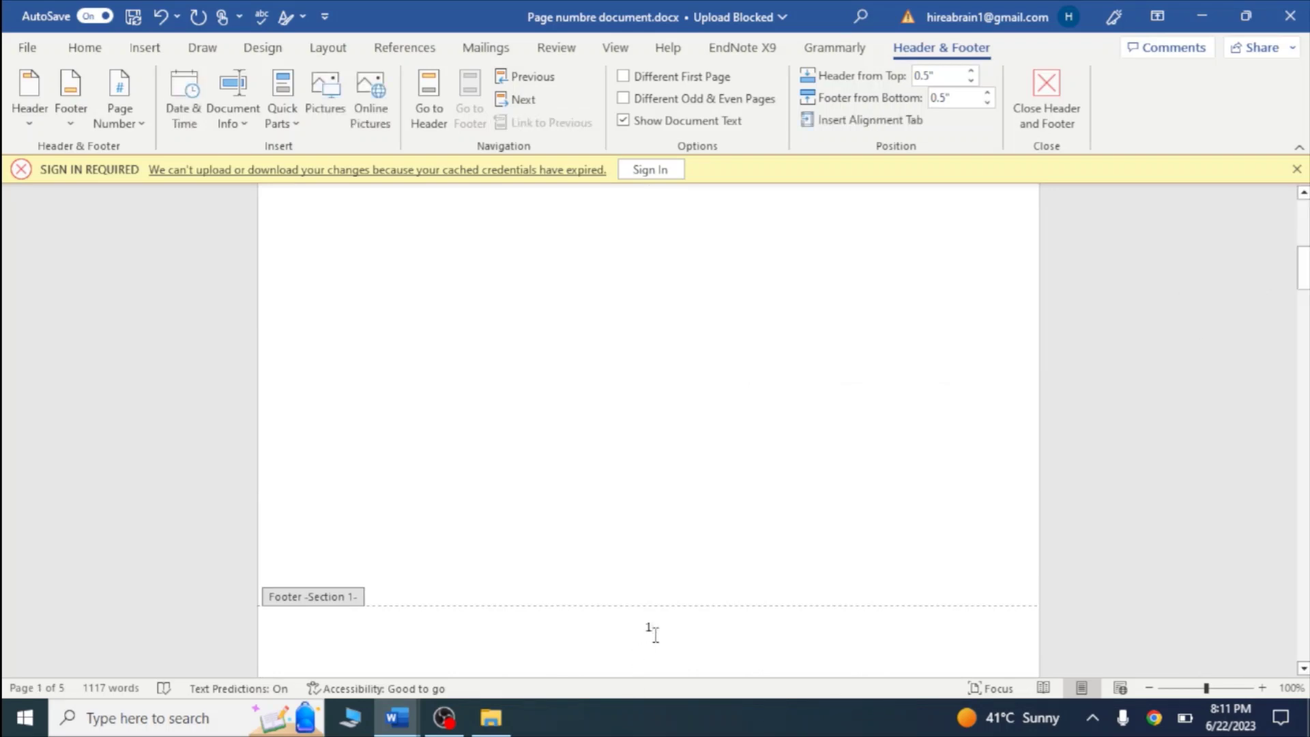
left_click(117, 121)
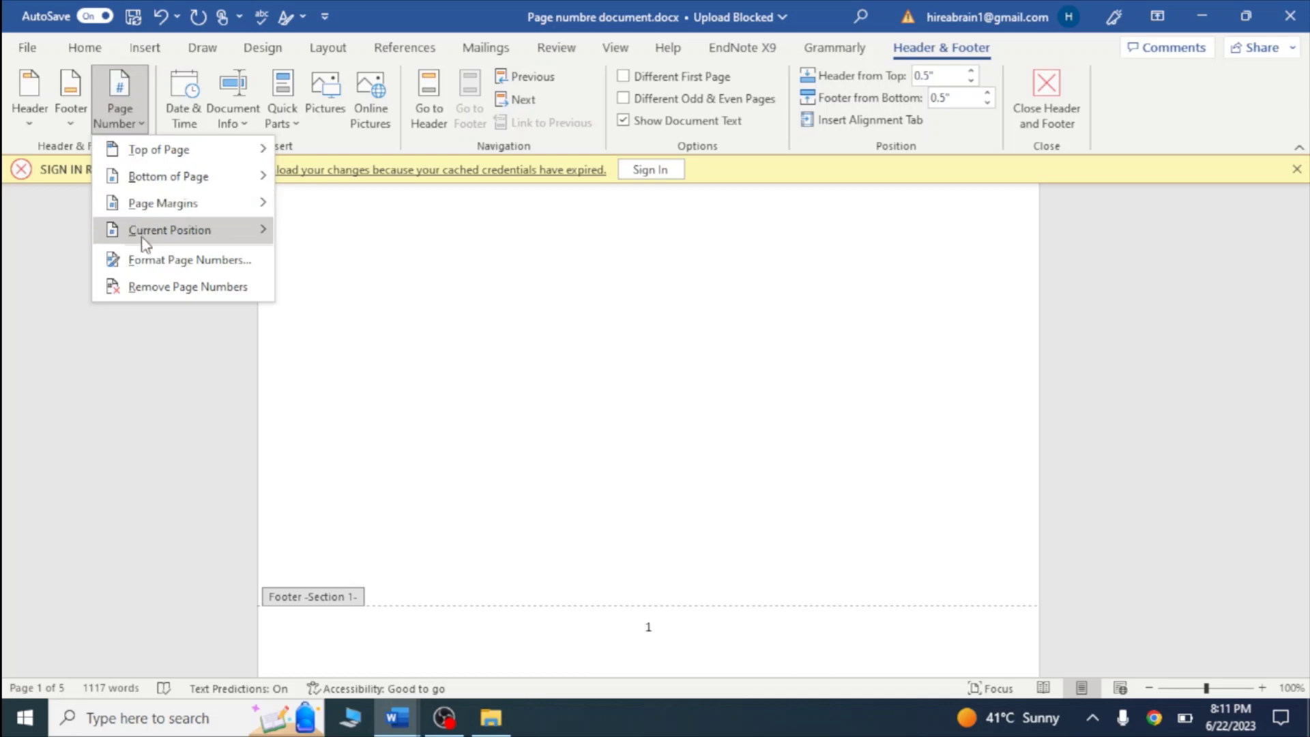
left_click(157, 288)
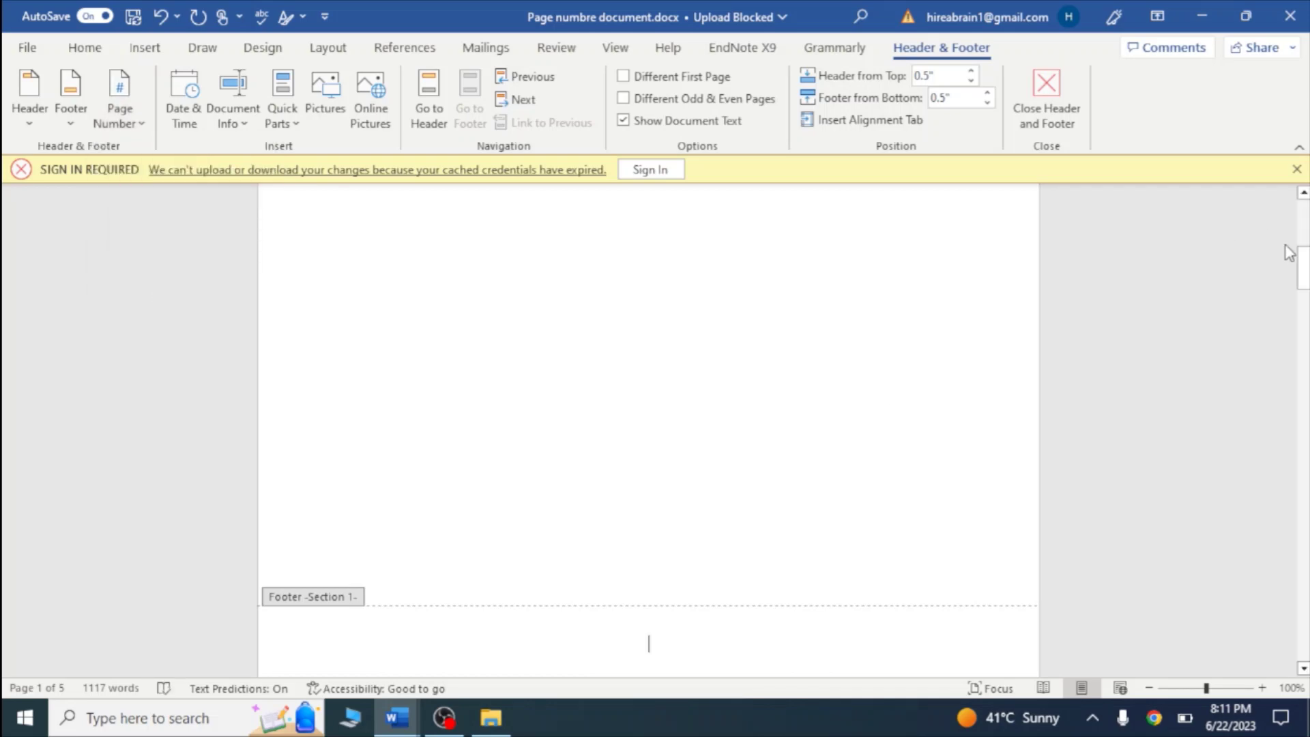
mouse_move(1303, 258)
left_mouse_down()
mouse_move(1304, 468)
mouse_move(1303, 249)
left_mouse_up()
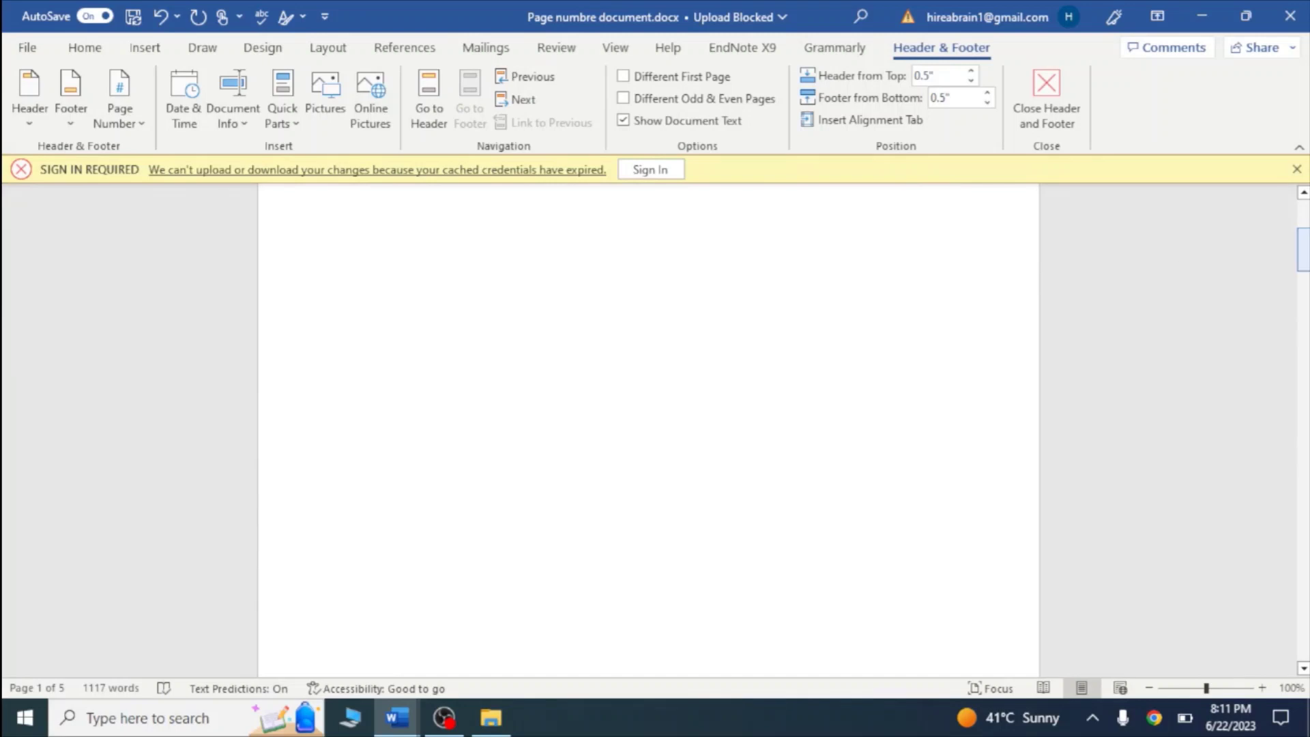
key("ctrl+z")
left_click_drag(1305, 238, 1304, 471)
left_click(674, 421)
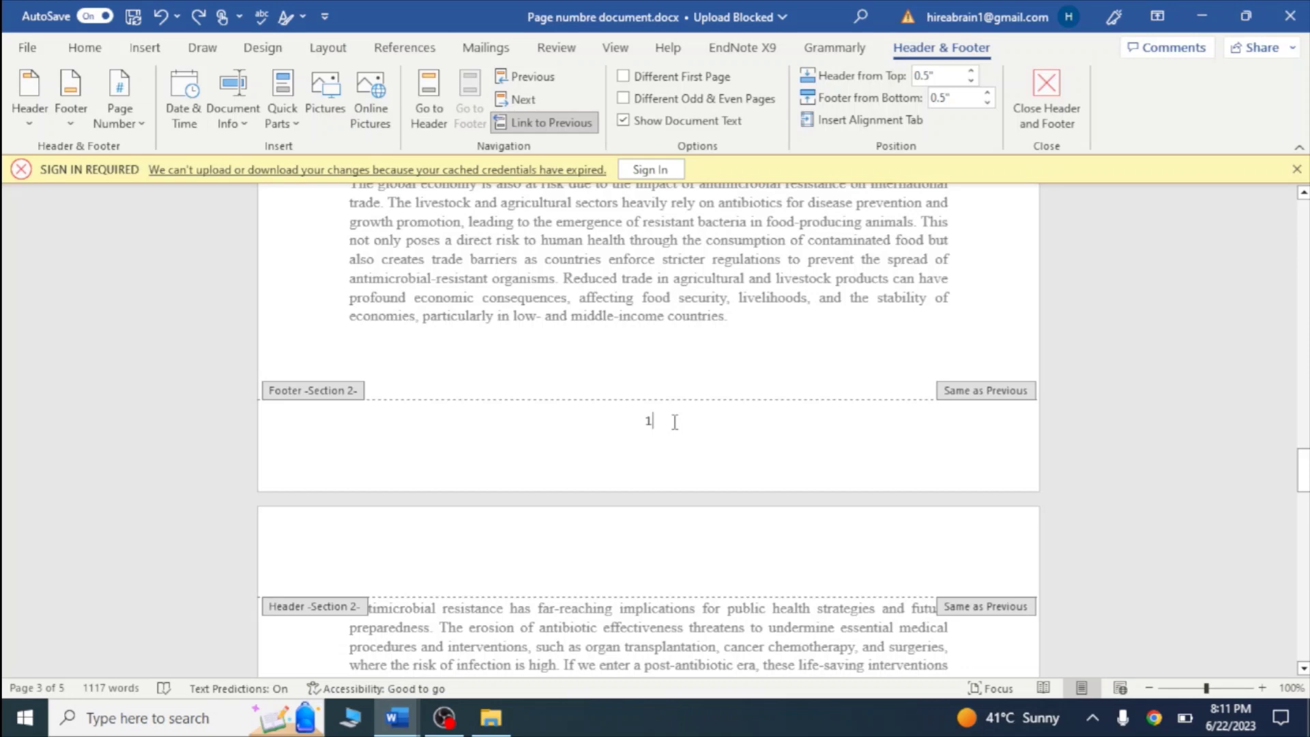
Turn off Link to Previous for Section 2 and remove Section 1's page numbers
left_click(558, 126)
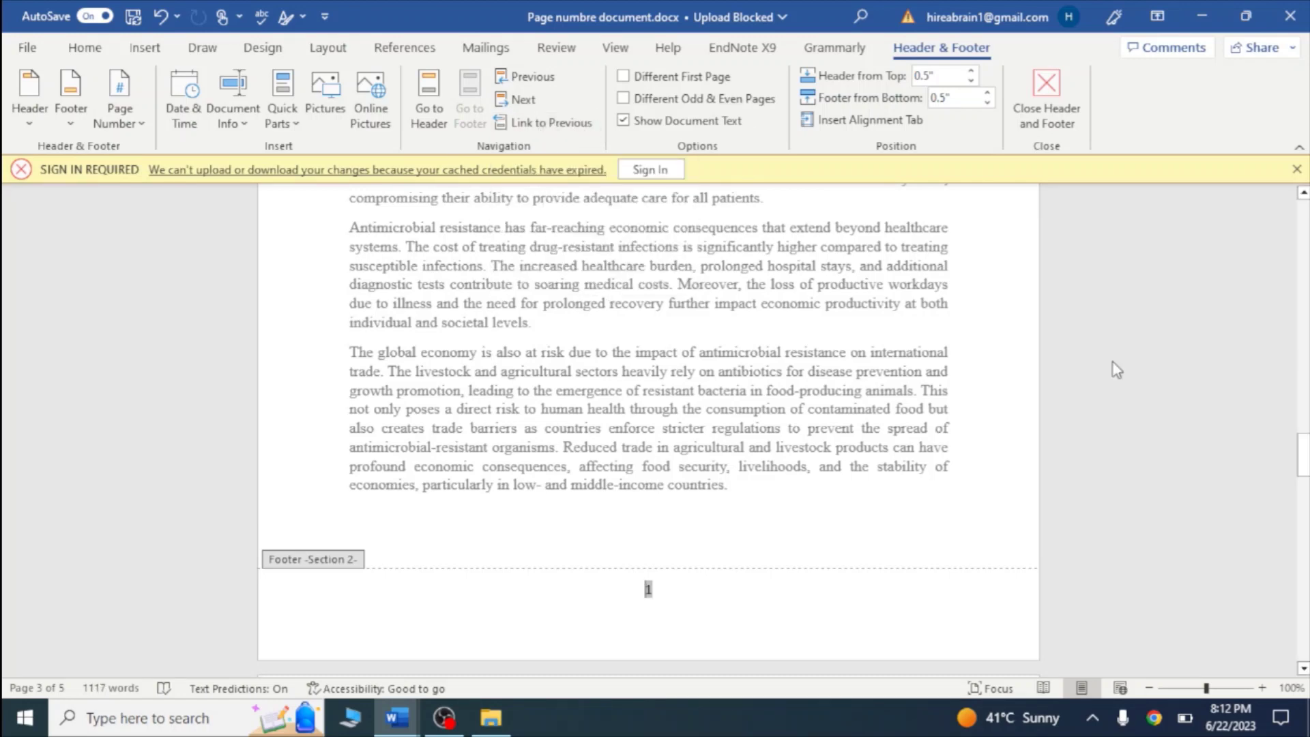
left_click_drag(1303, 473, 1303, 276)
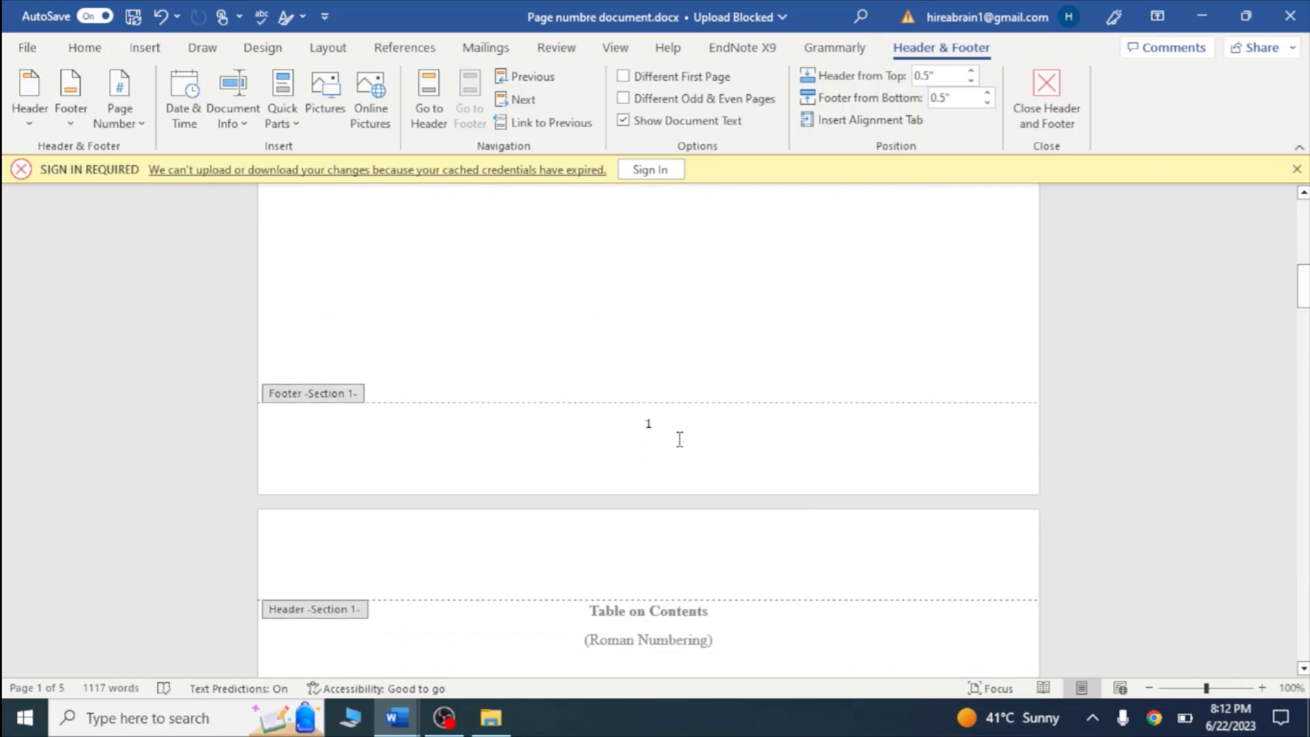
double_click(649, 423)
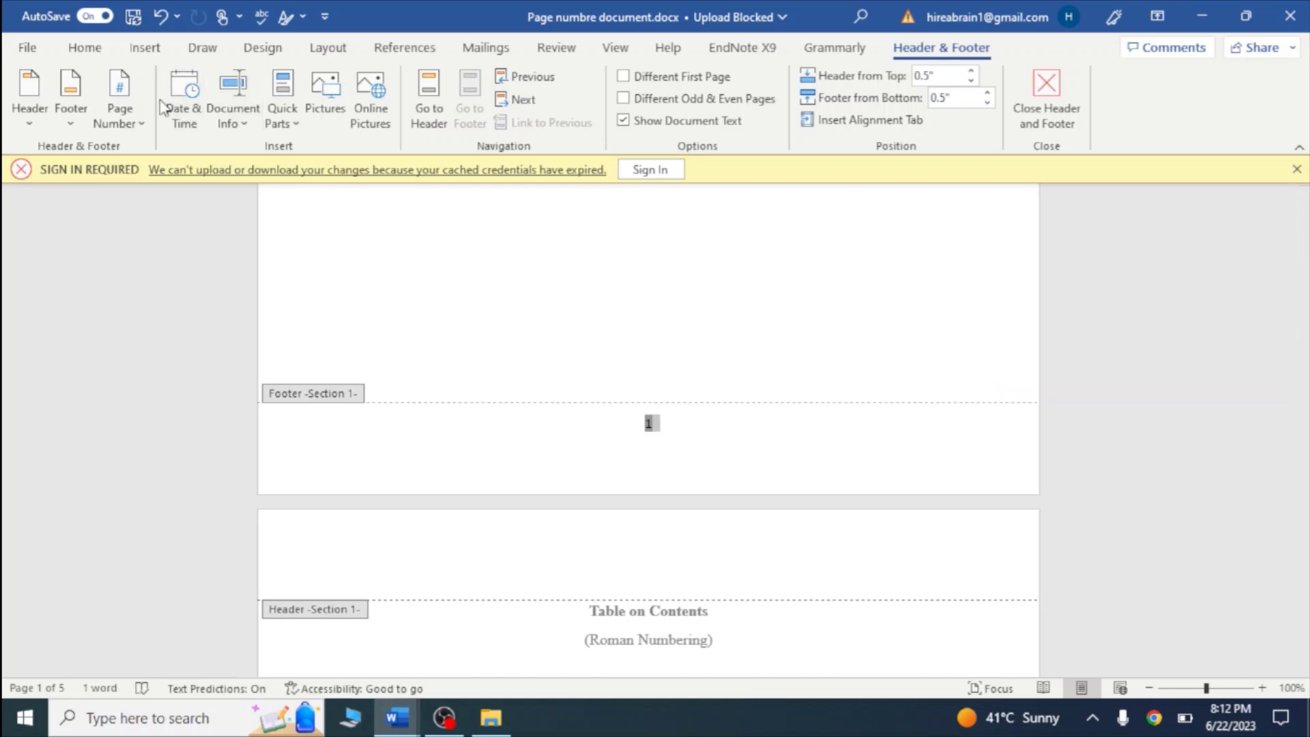
left_click(140, 117)
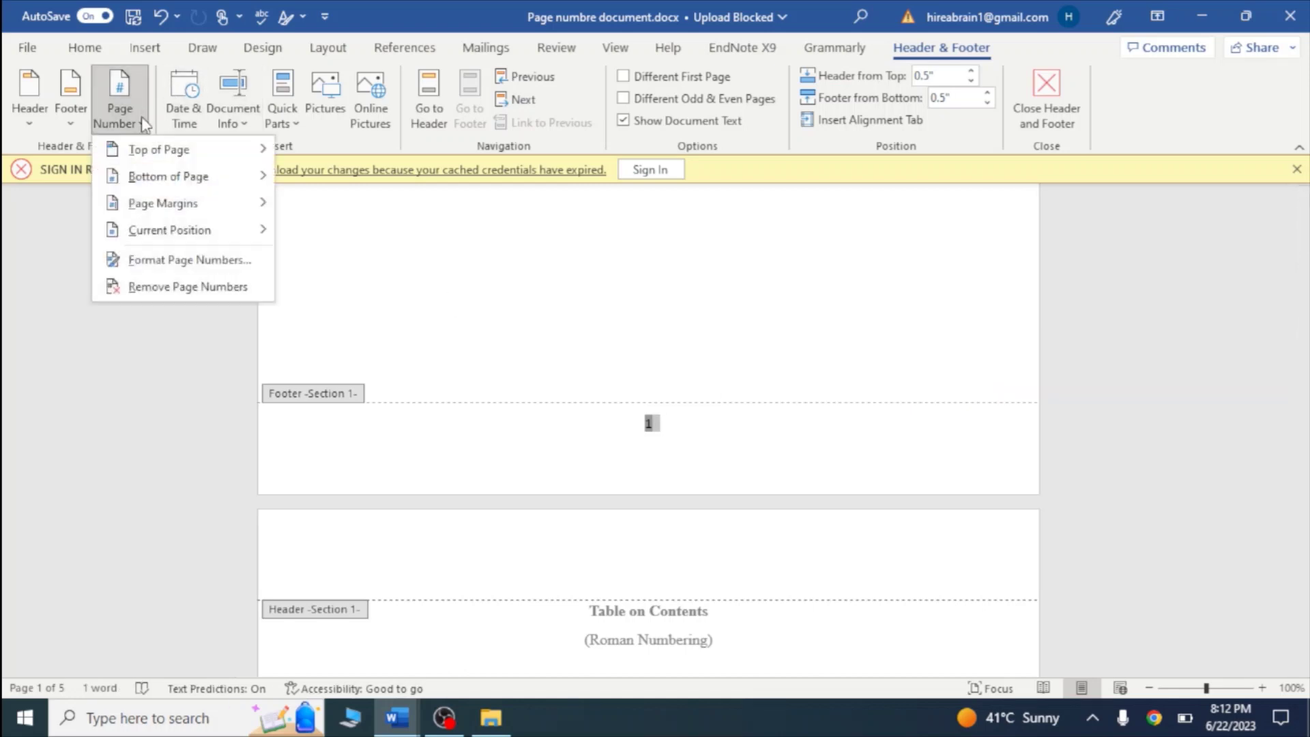
left_click(166, 290)
mouse_move(1303, 285)
left_mouse_down()
mouse_move(1303, 566)
mouse_move(1303, 226)
mouse_move(1303, 295)
left_mouse_up()
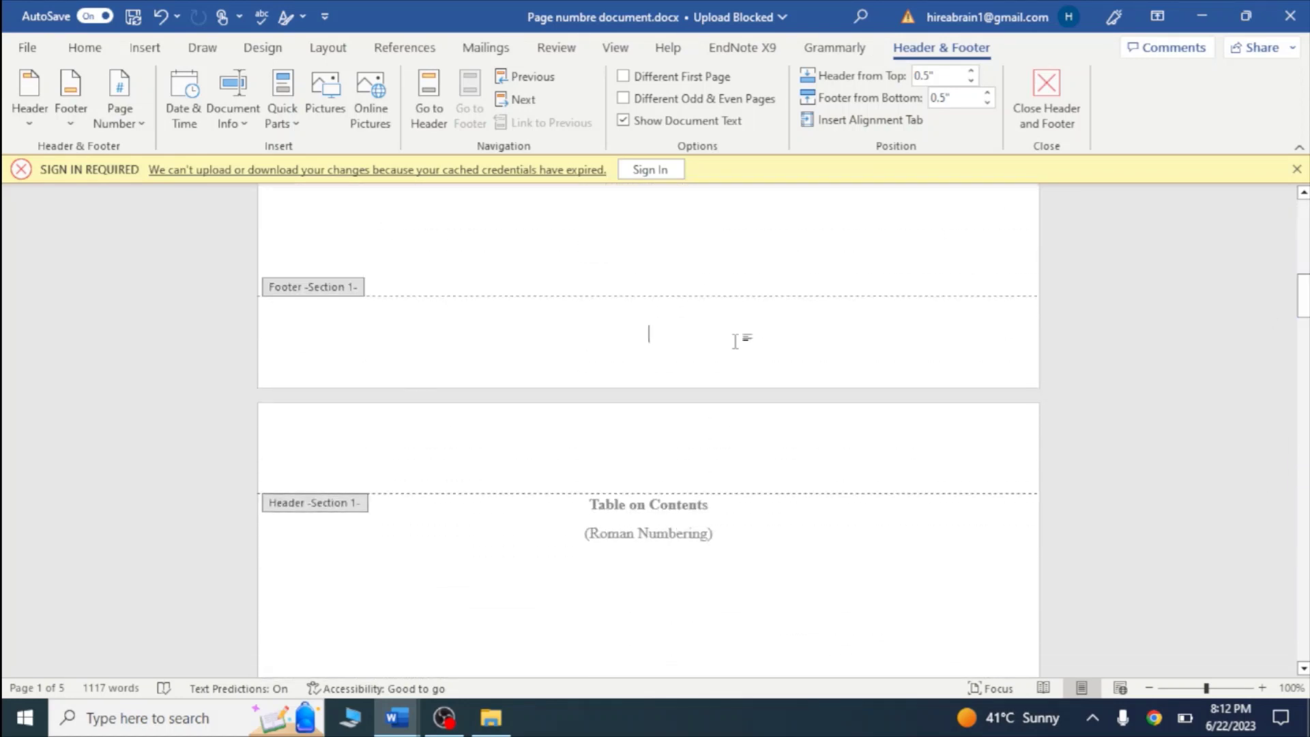
Set Section 1's page number format to lowercase Roman numerals i, ii, iii
left_click(143, 50)
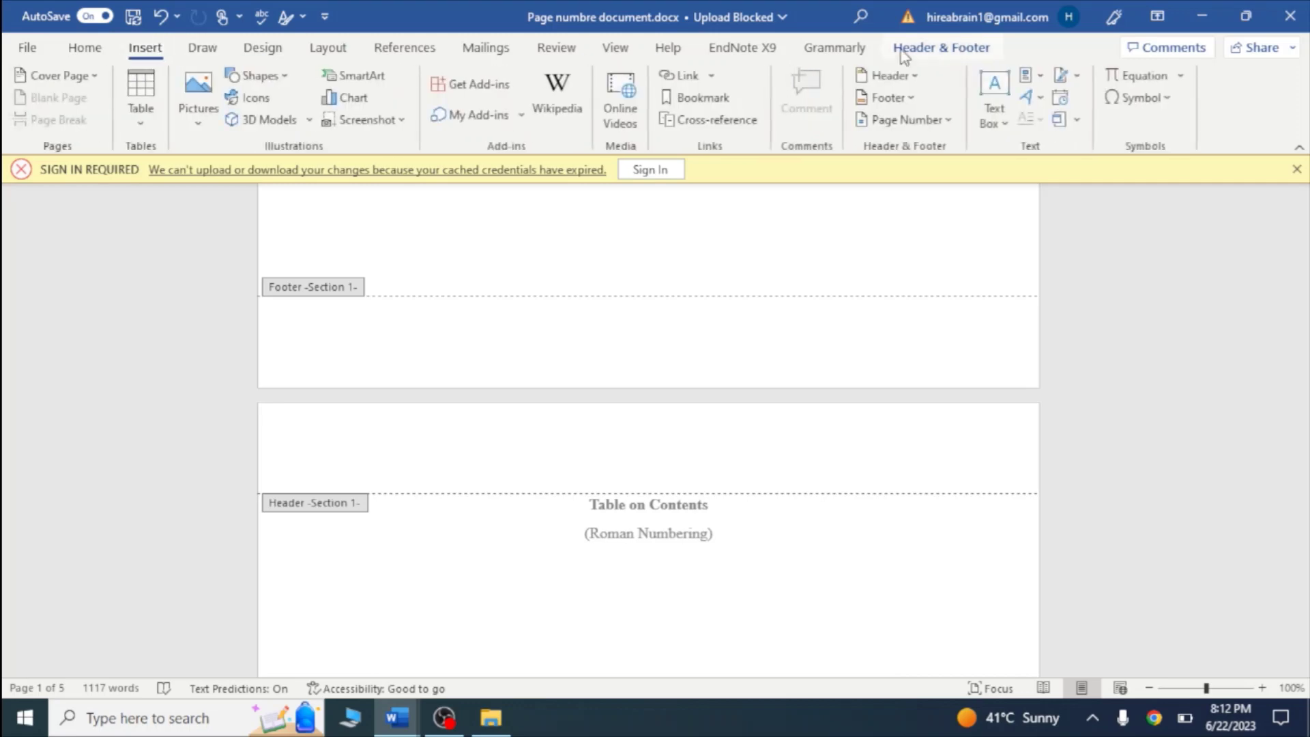
left_click(888, 124)
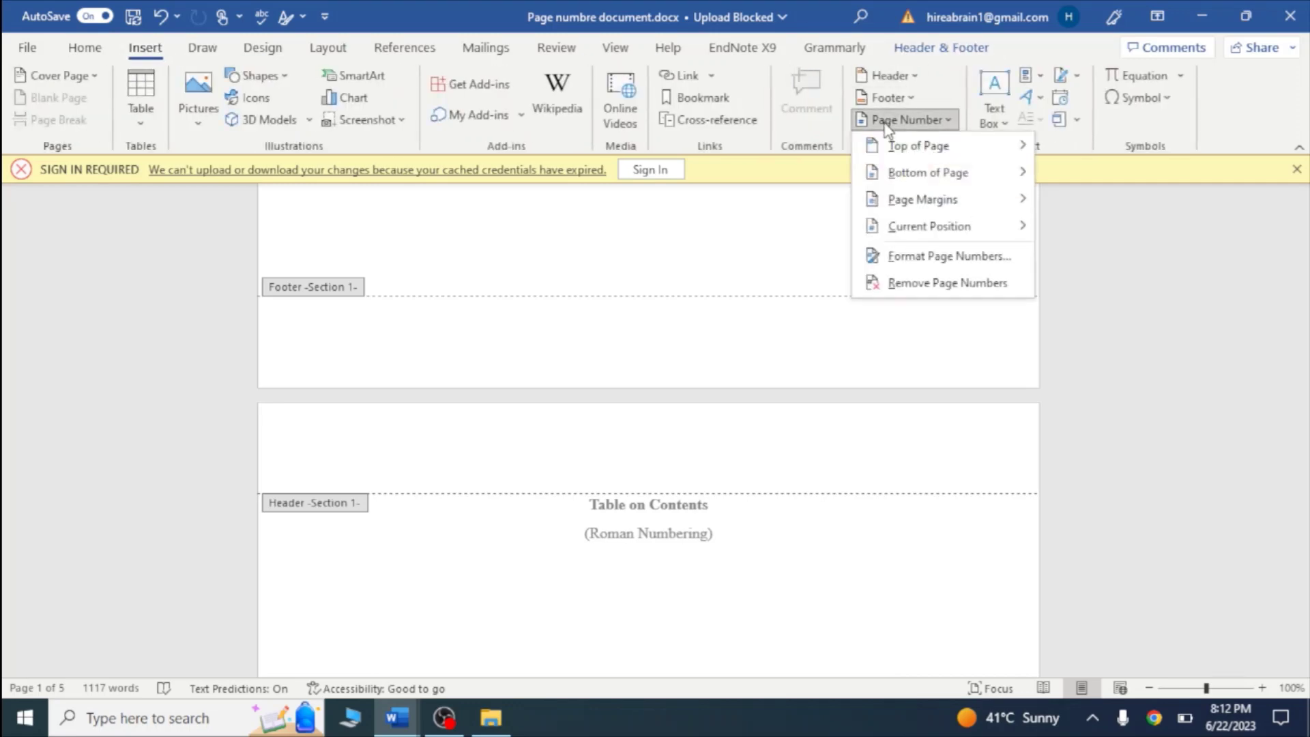
left_click(949, 256)
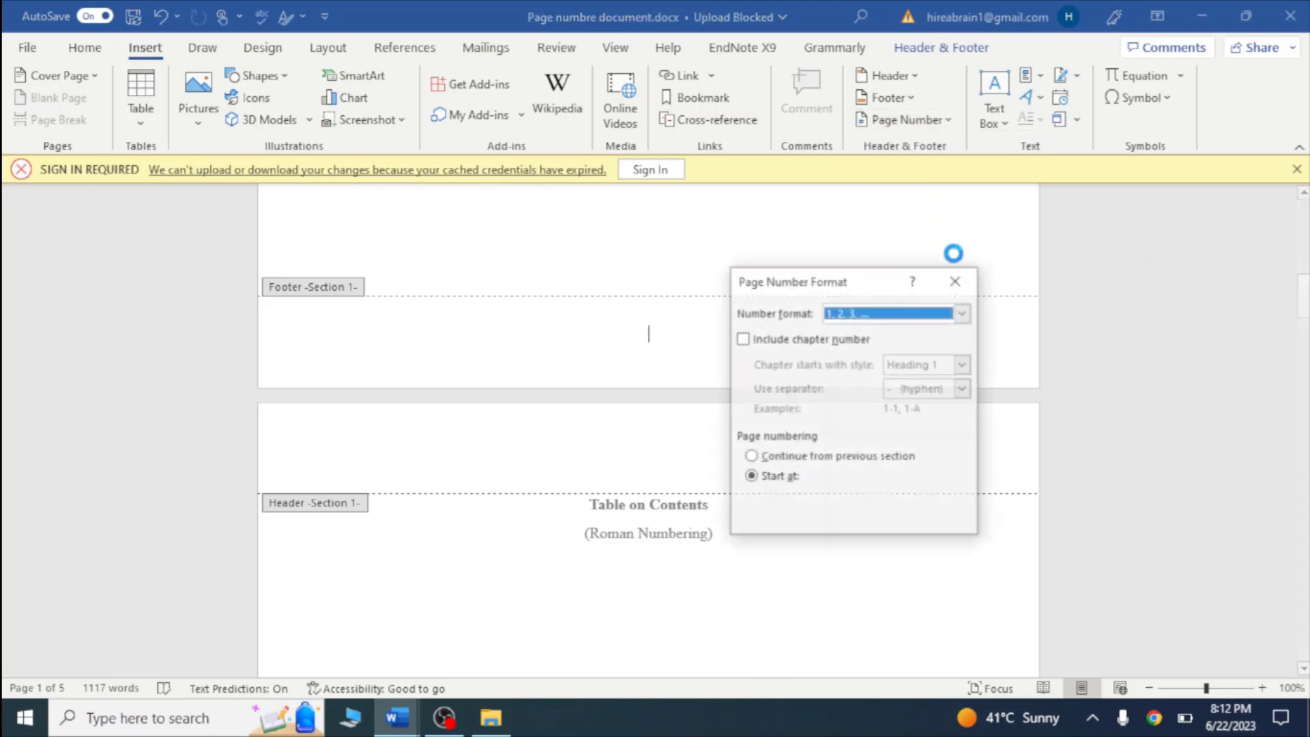
left_click(853, 314)
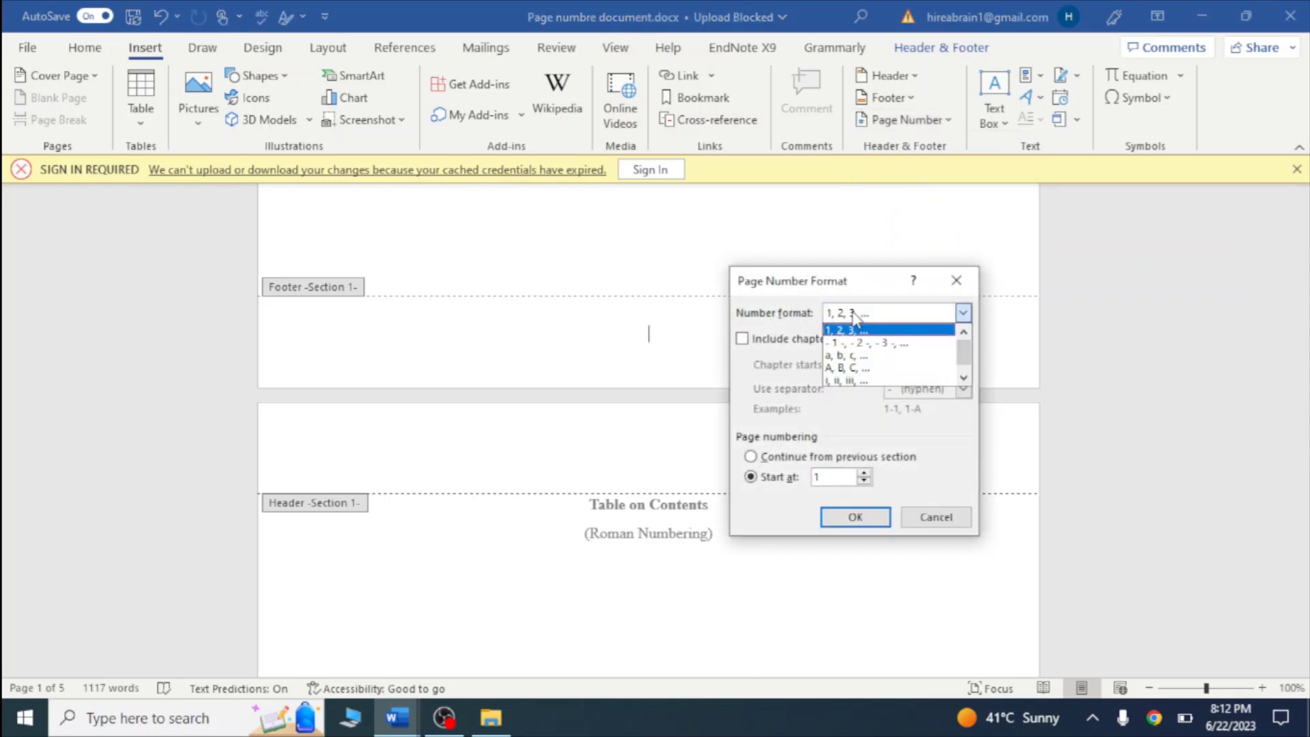
left_click(859, 381)
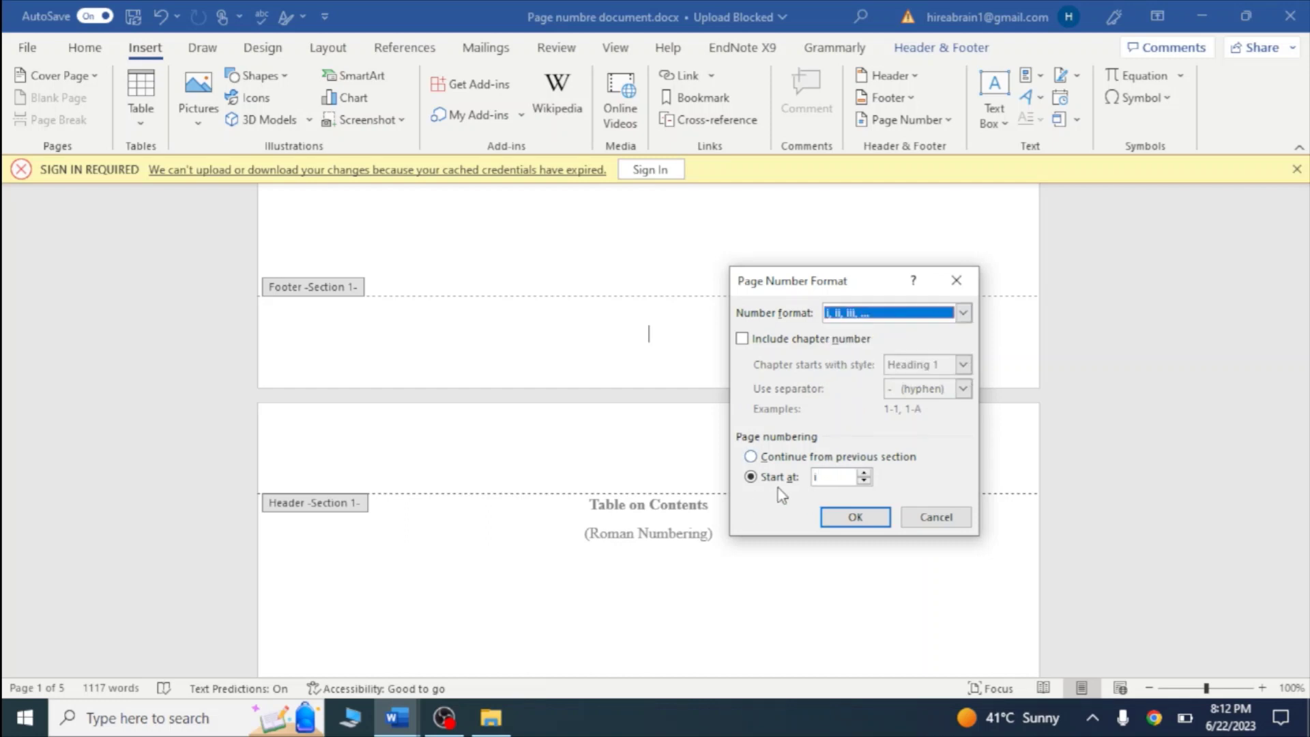
left_click(866, 522)
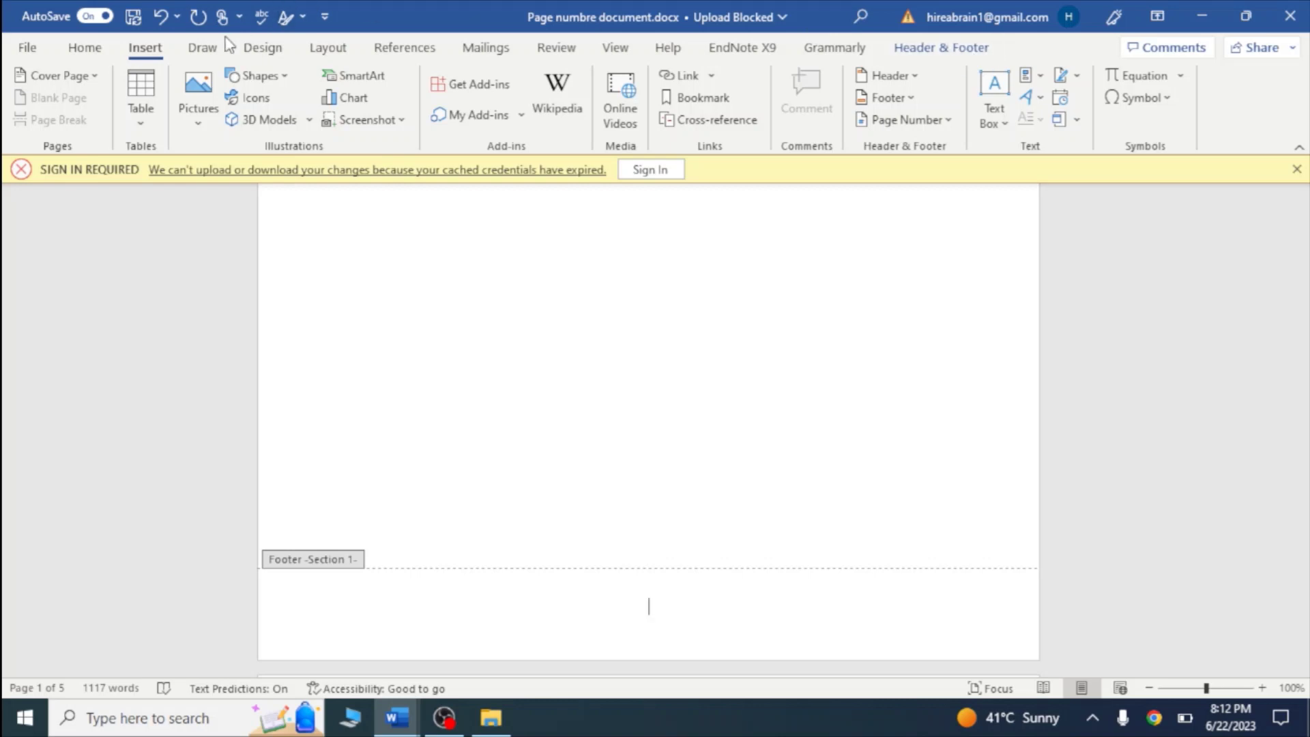
Add centred Plain Number 2 Roman page numbers to the front-matter footer and exit the footer
left_click(932, 126)
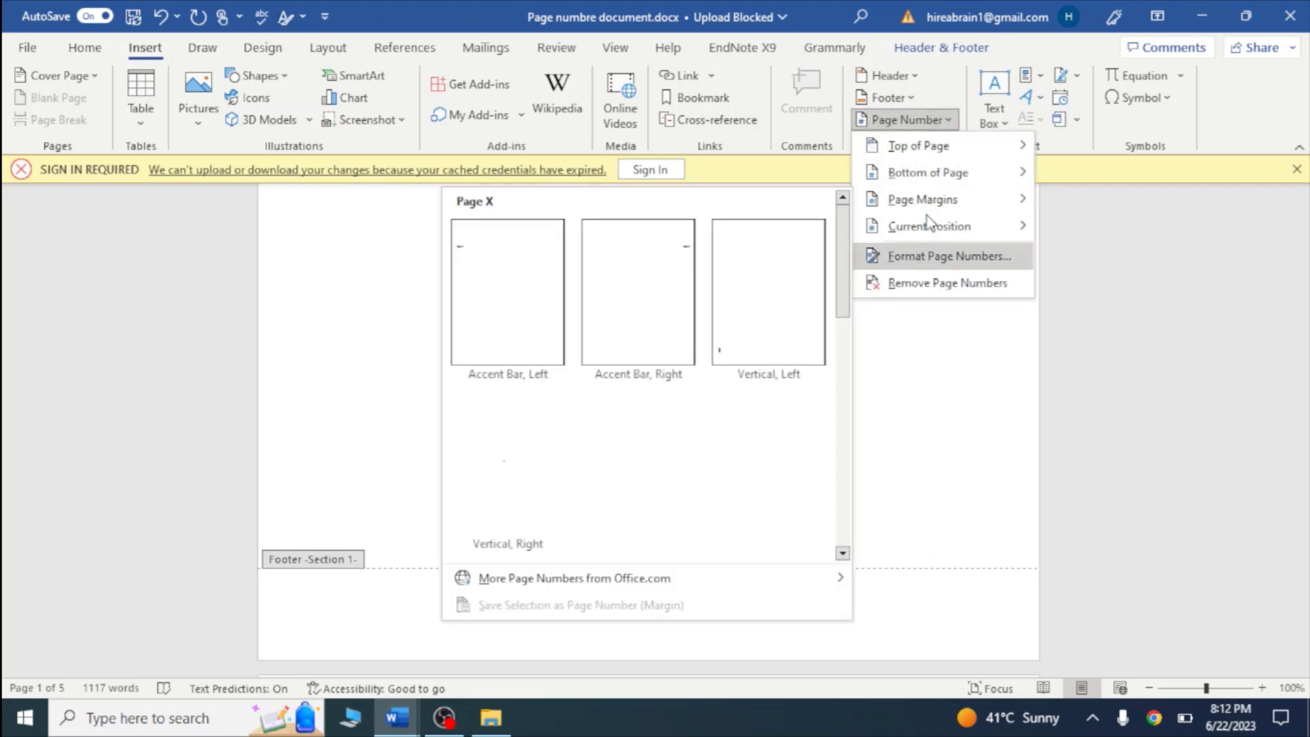
mouse_move(933, 172)
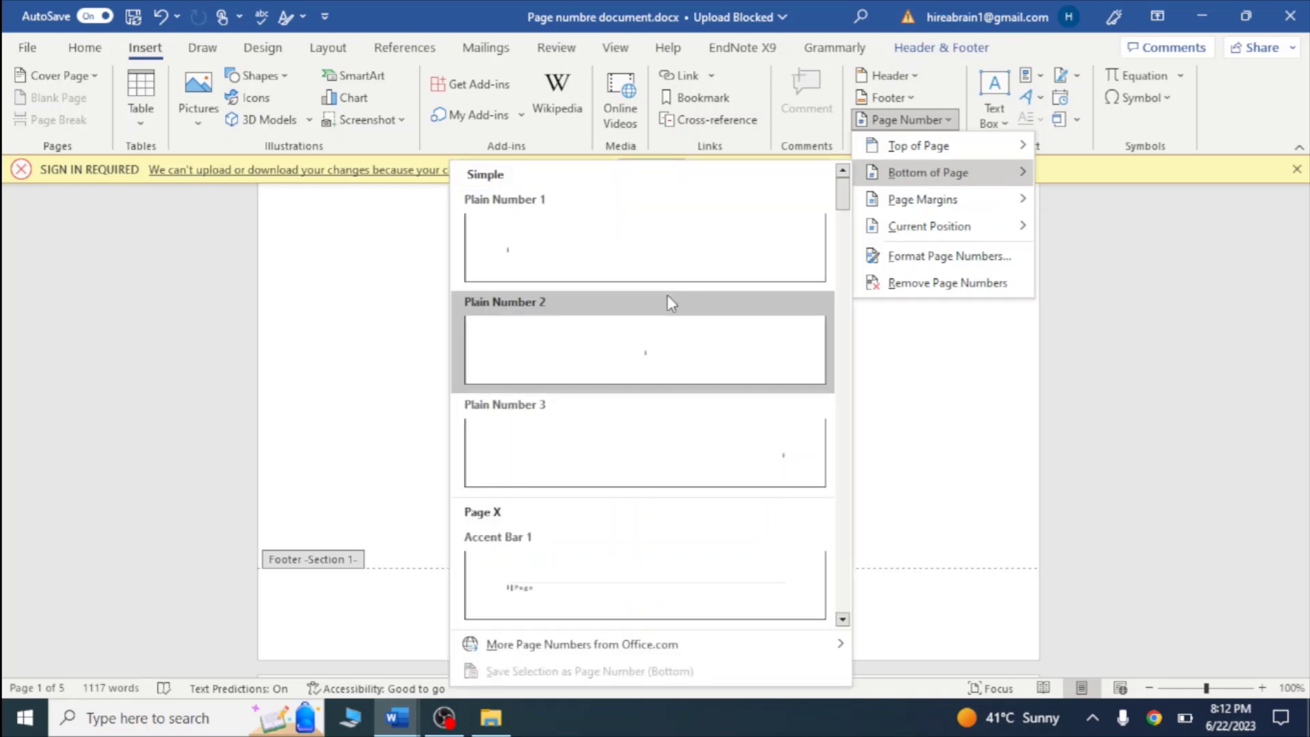
left_click(654, 355)
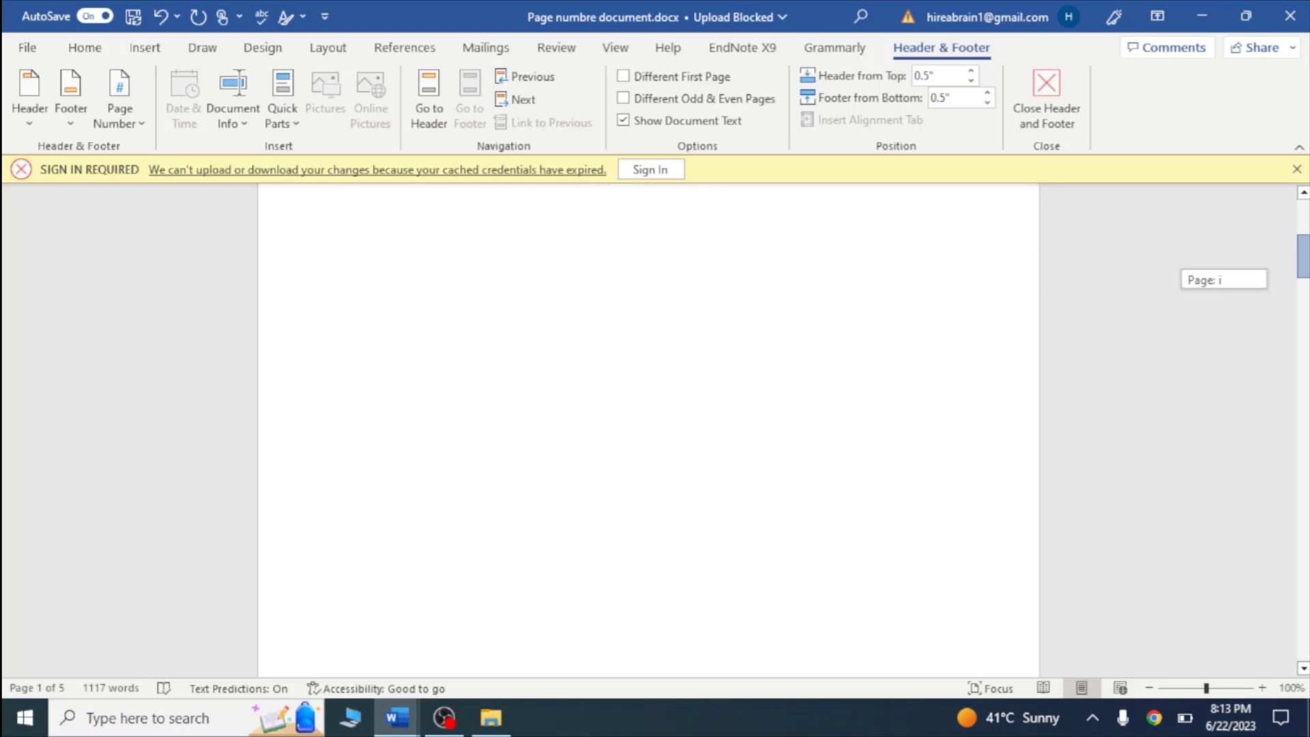
key("Return")
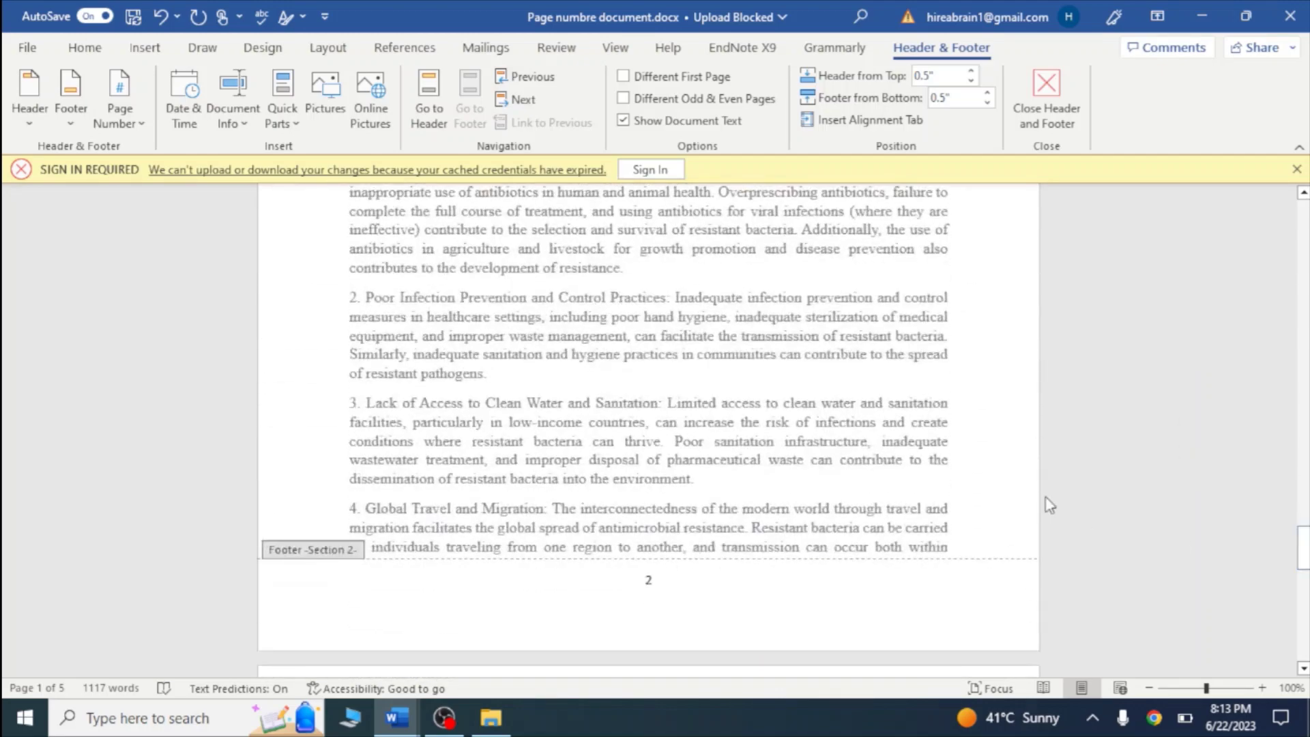
key("Escape")
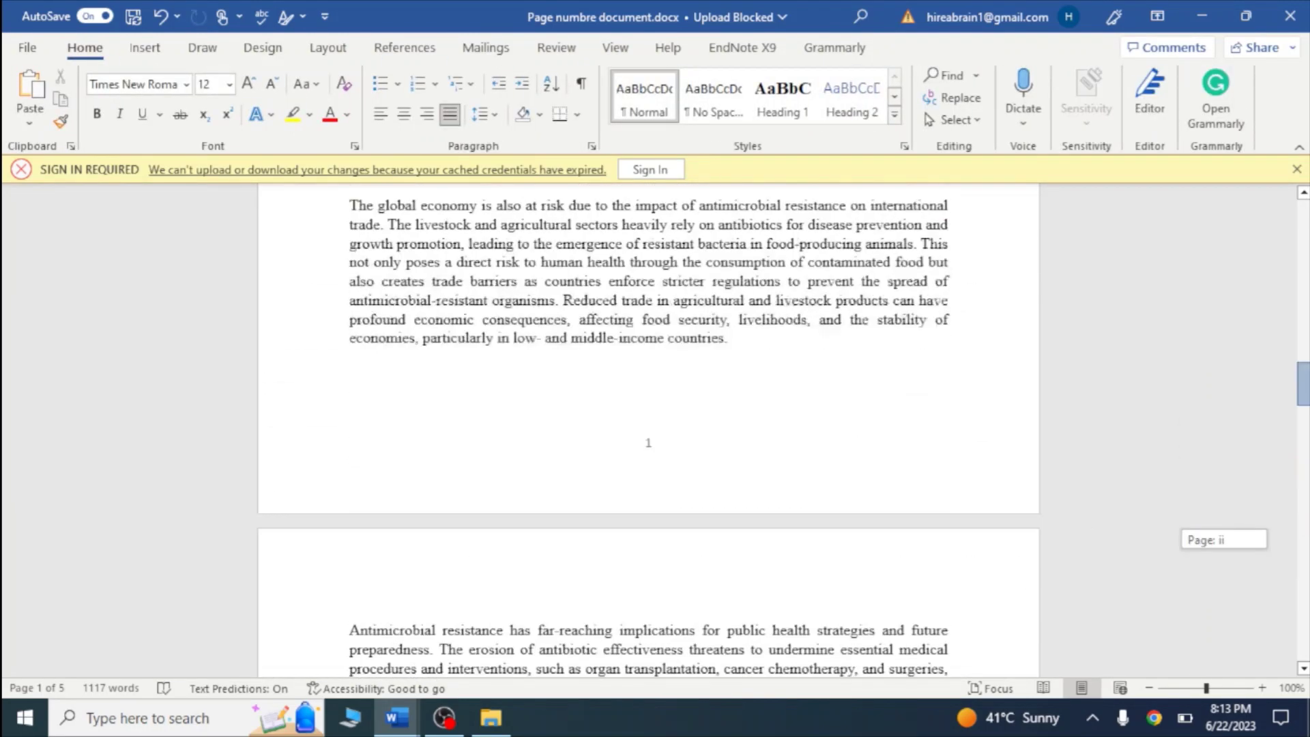